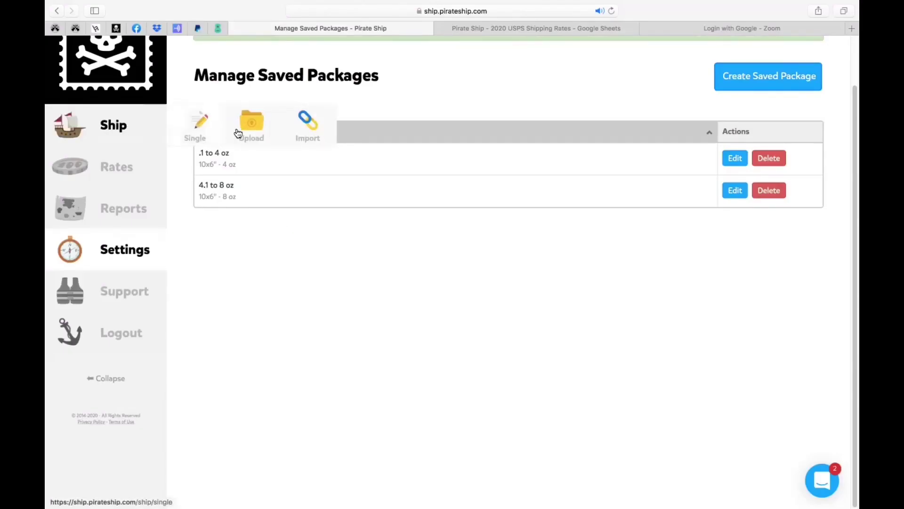
From the Ship menu in the sidebar, start a new single shipping label
{"action": "left_click", "coordinate": [108, 132]}
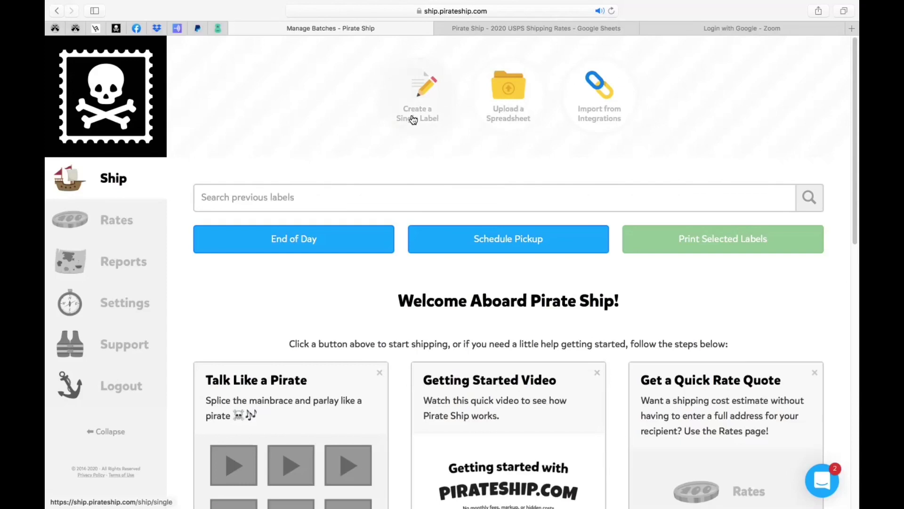
{"action": "mouse_move", "coordinate": [97, 185]}
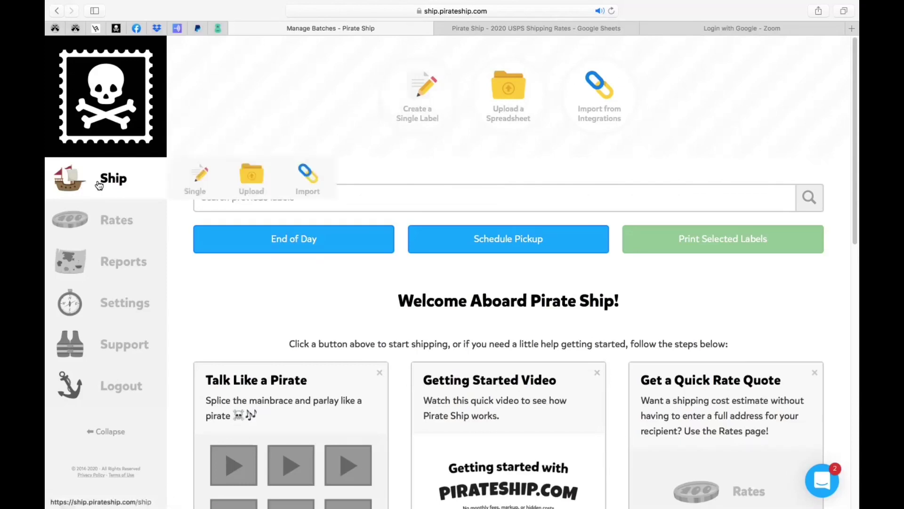
{"action": "left_click", "coordinate": [200, 184]}
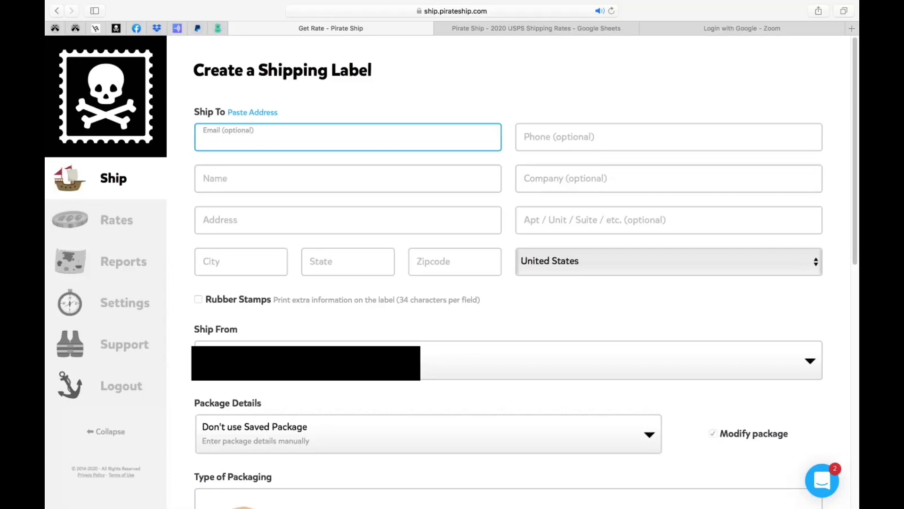
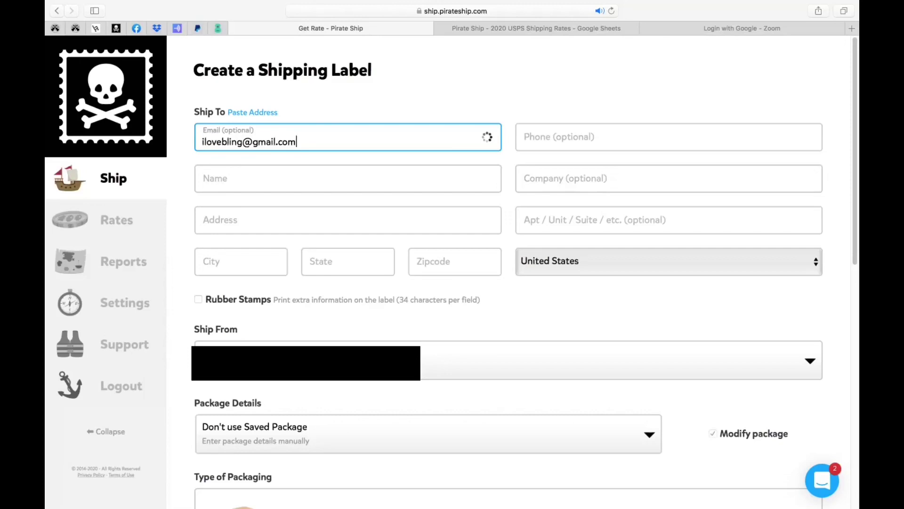
Enter the recipient's e-mail, full name and street address, skipping phone and company
{"action": "key", "text": "Tab"}
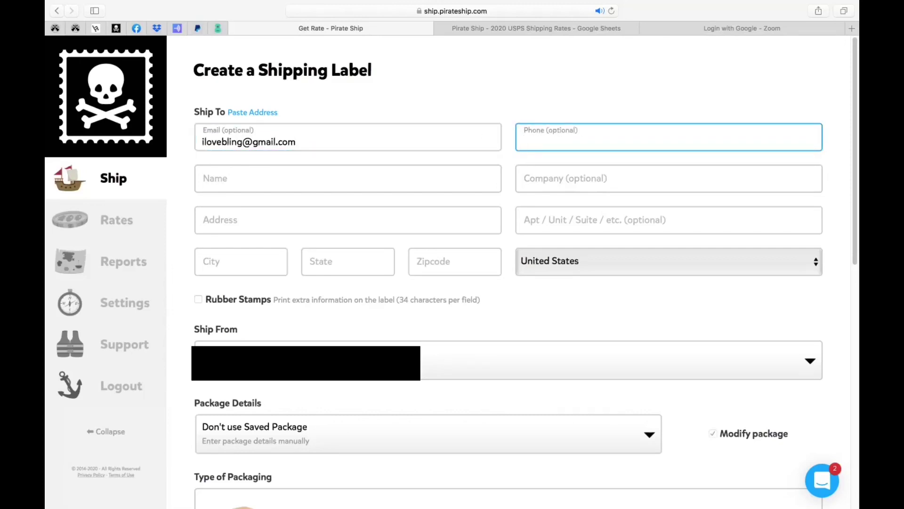
{"action": "key", "text": "Tab"}
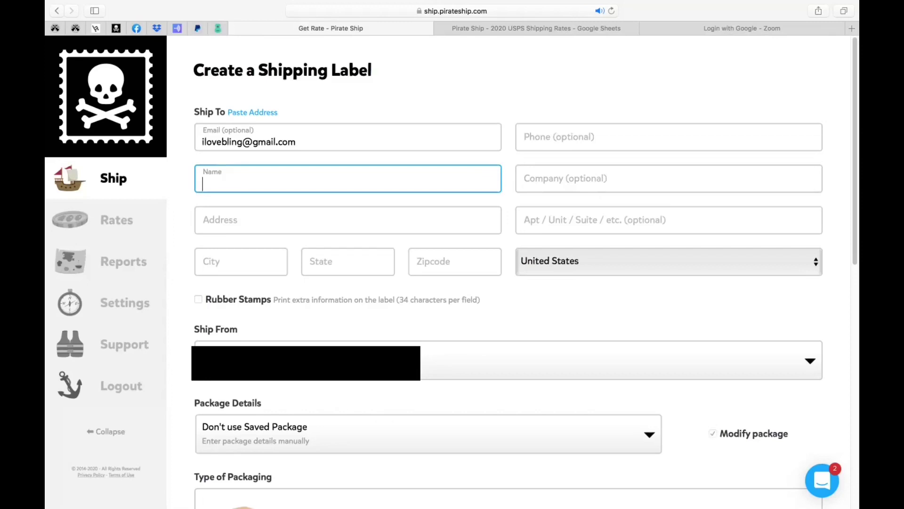
{"action": "key", "text": "Tab"}
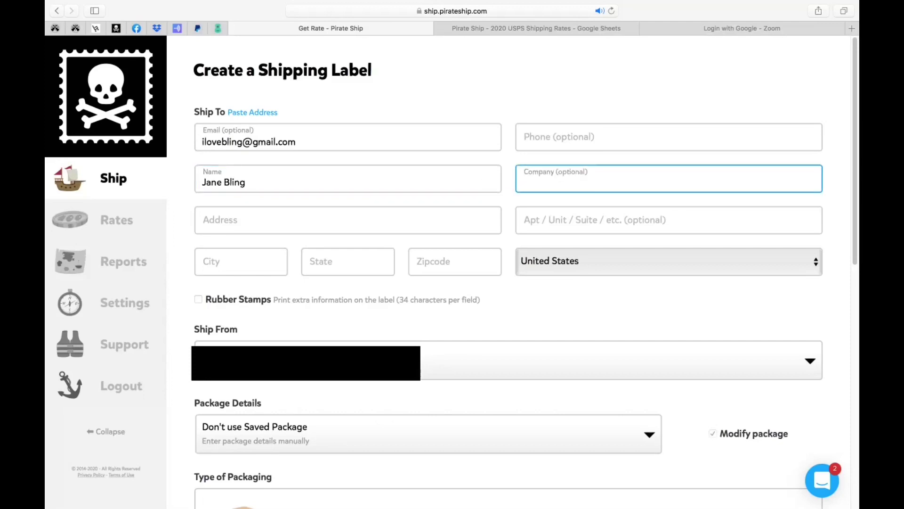
{"action": "key", "text": "Tab"}
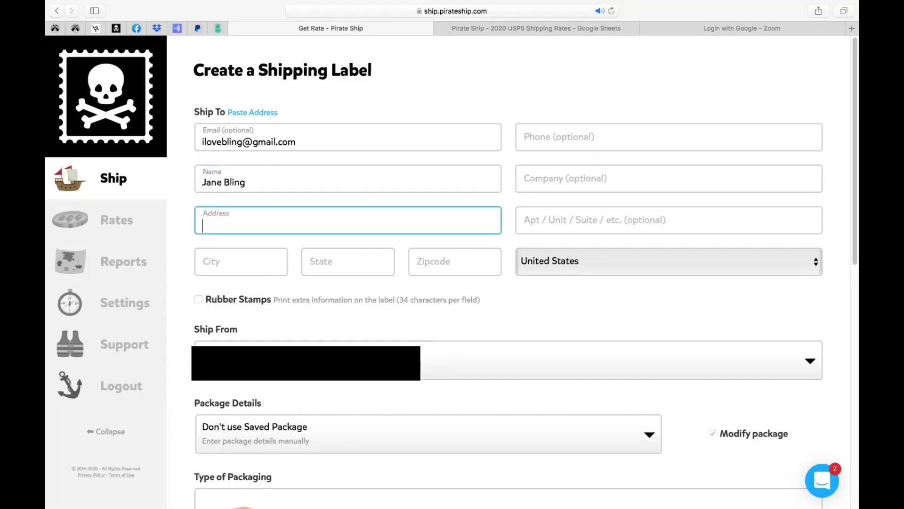
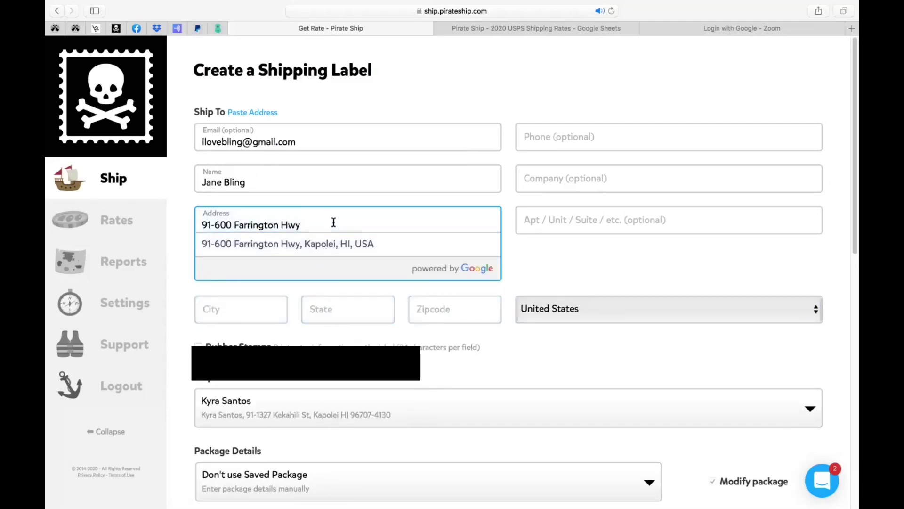
{"action": "key", "text": "Tab"}
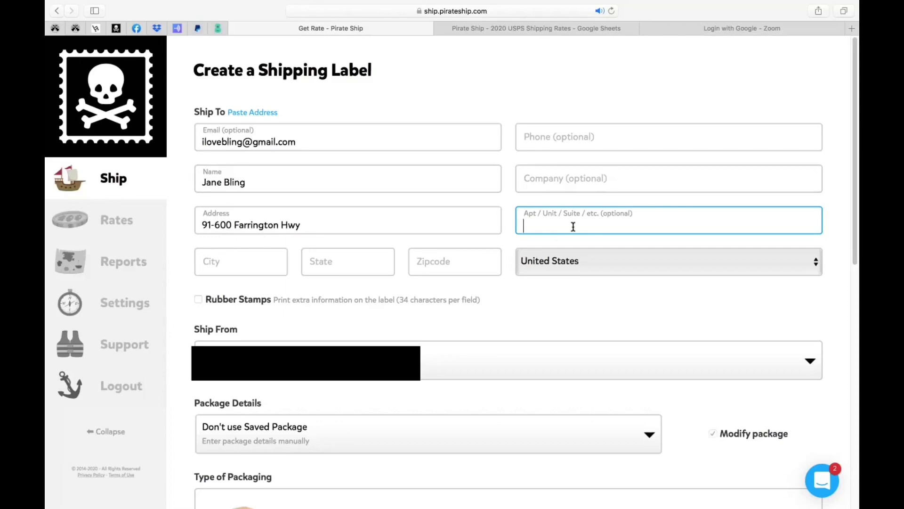
{"action": "left_click", "coordinate": [365, 224]}
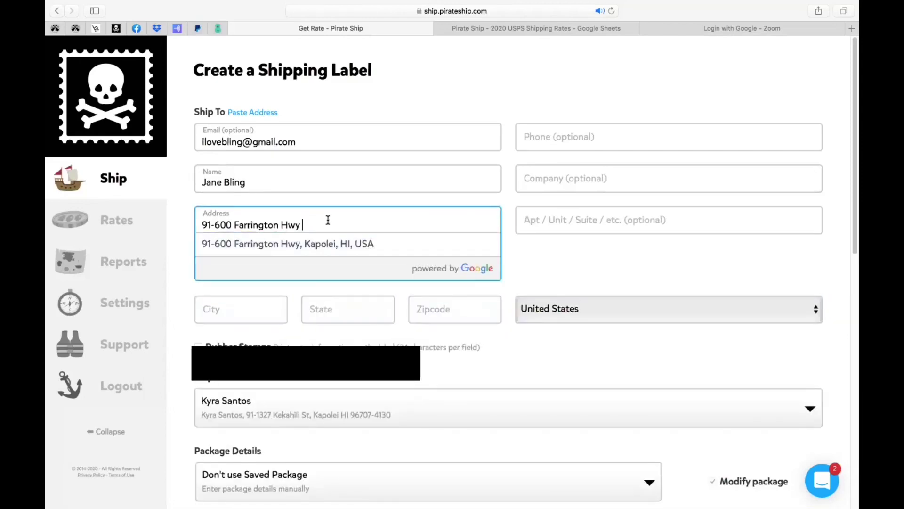
{"action": "type", "text": "Apt G"}
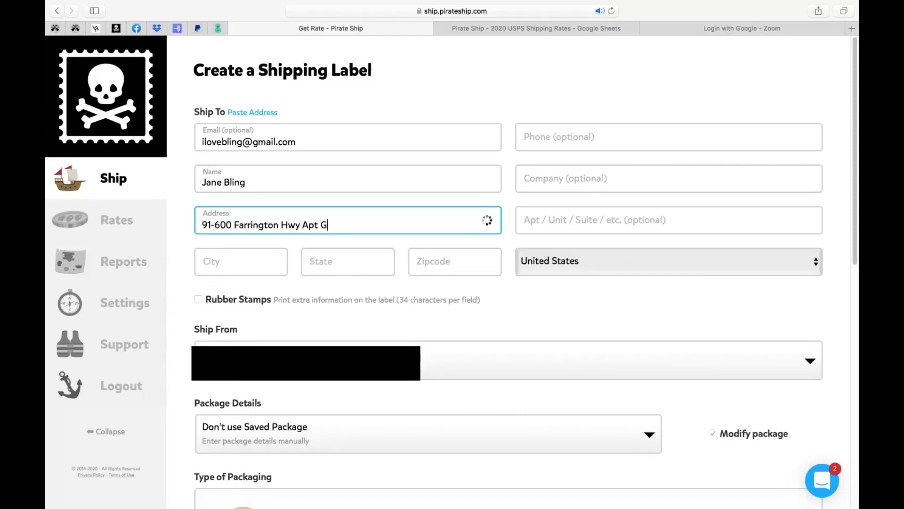
{"action": "key", "text": "BackSpace"}
{"action": "key", "text": "BackSpace"}
{"action": "key", "text": "BackSpace"}
{"action": "key", "text": "BackSpace"}
{"action": "key", "text": "BackSpace"}
{"action": "key", "text": "Tab"}
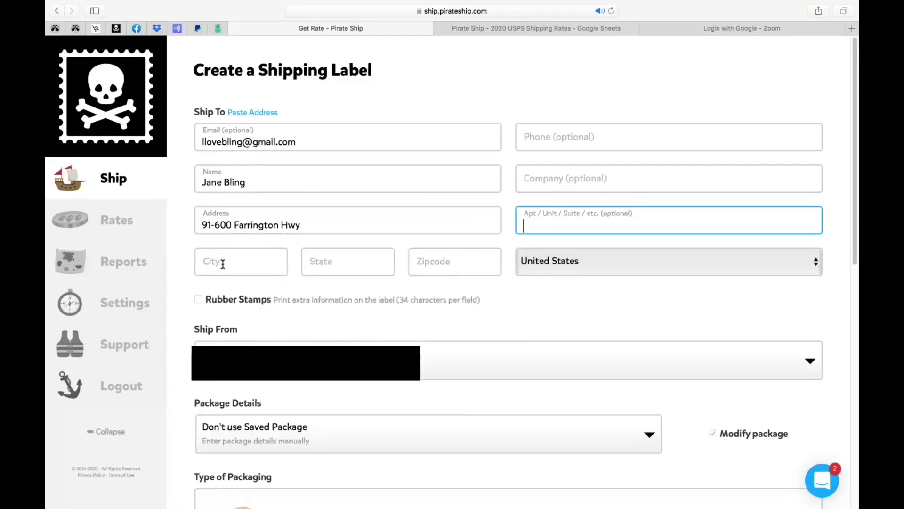
Fill in the recipient's city, state and ZIP code
{"action": "left_click", "coordinate": [223, 264]}
{"action": "type", "text": "Kapolei"}
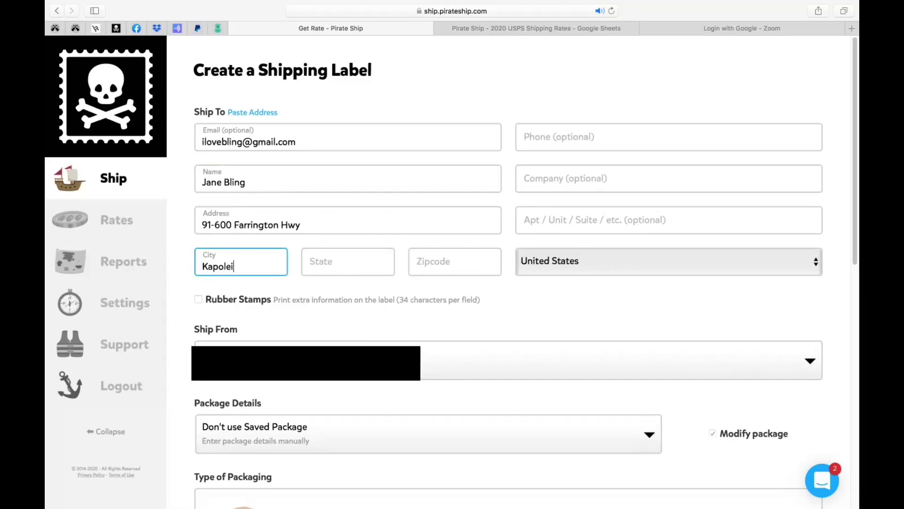
{"action": "key", "text": "Tab"}
{"action": "type", "text": "HI"}
{"action": "key", "text": "Tab"}
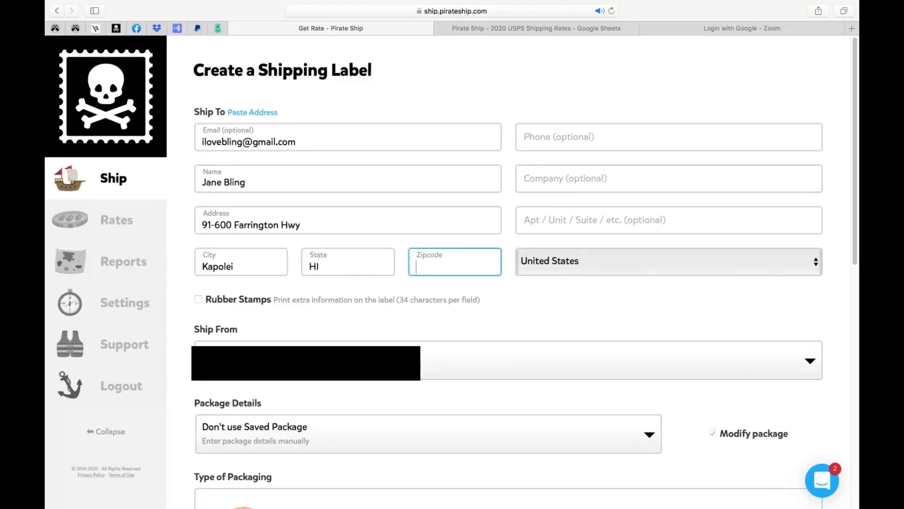
{"action": "type", "text": "96707"}
Clear the ZIP, state and city, then accept the suggested street address to autofill them
{"action": "key", "text": "super+a"}
{"action": "key", "text": "BackSpace"}
{"action": "left_click", "coordinate": [302, 264]}
{"action": "key", "text": "super+a"}
{"action": "key", "text": "BackSpace"}
{"action": "key", "text": "shift+Tab"}
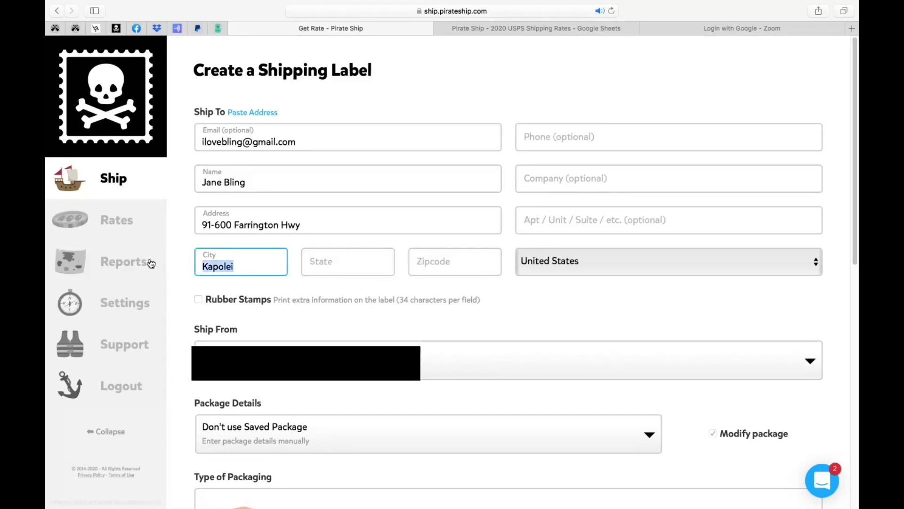
{"action": "key", "text": "BackSpace"}
{"action": "left_click", "coordinate": [315, 221]}
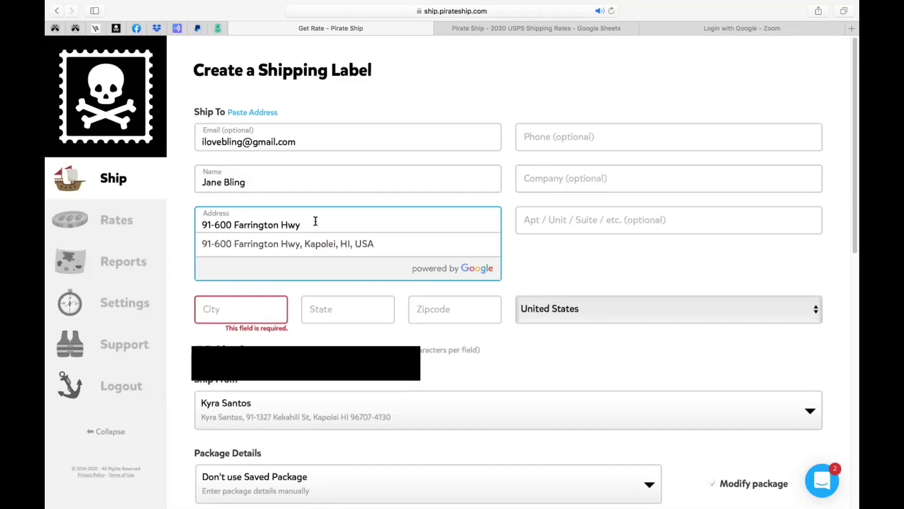
{"action": "left_click", "coordinate": [317, 245]}
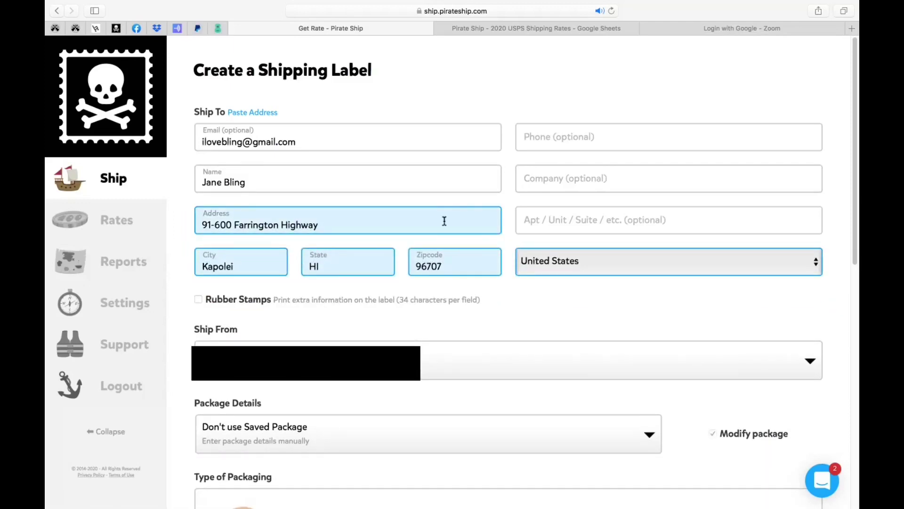
Empty every Ship To field, from e-mail through ZIP code
{"action": "left_click", "coordinate": [309, 143]}
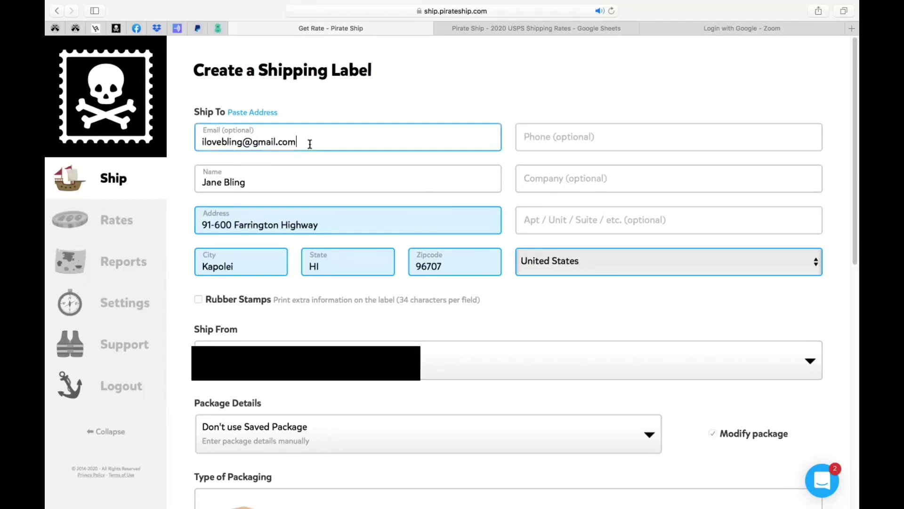
{"action": "type", "text": "a"}
{"action": "key", "text": "super+a"}
{"action": "key", "text": "BackSpace"}
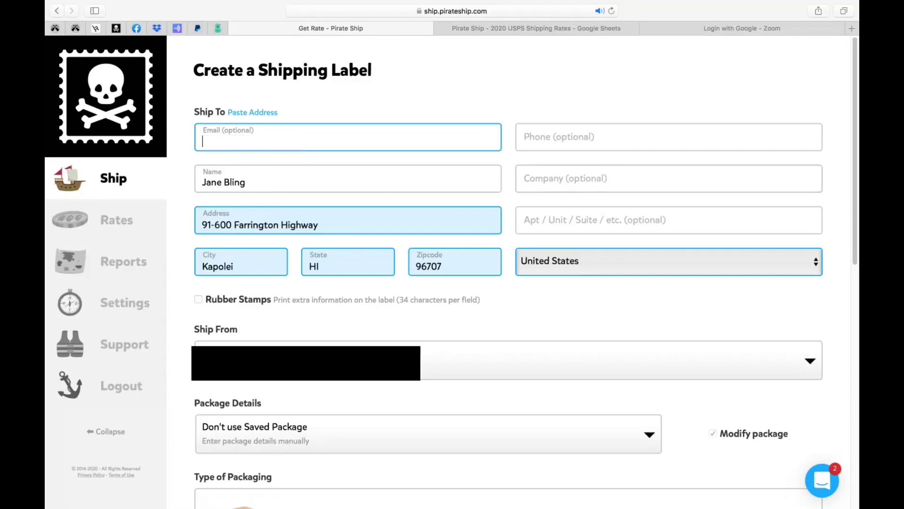
{"action": "key", "text": "Tab"}
{"action": "key", "text": "Tab"}
{"action": "key", "text": "BackSpace"}
{"action": "key", "text": "Tab"}
{"action": "key", "text": "Tab"}
{"action": "key", "text": "BackSpace"}
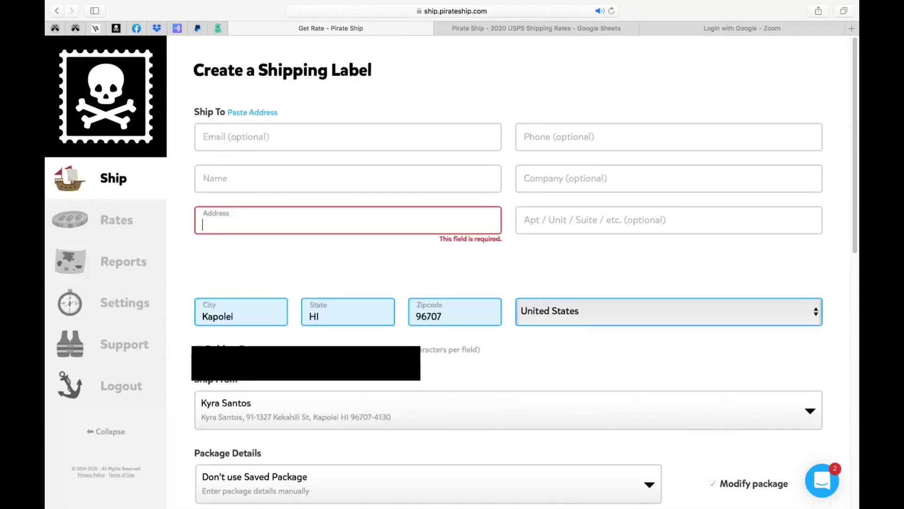
{"action": "key", "text": "Tab"}
{"action": "key", "text": "Tab"}
{"action": "key", "text": "BackSpace"}
{"action": "key", "text": "Tab"}
{"action": "key", "text": "BackSpace"}
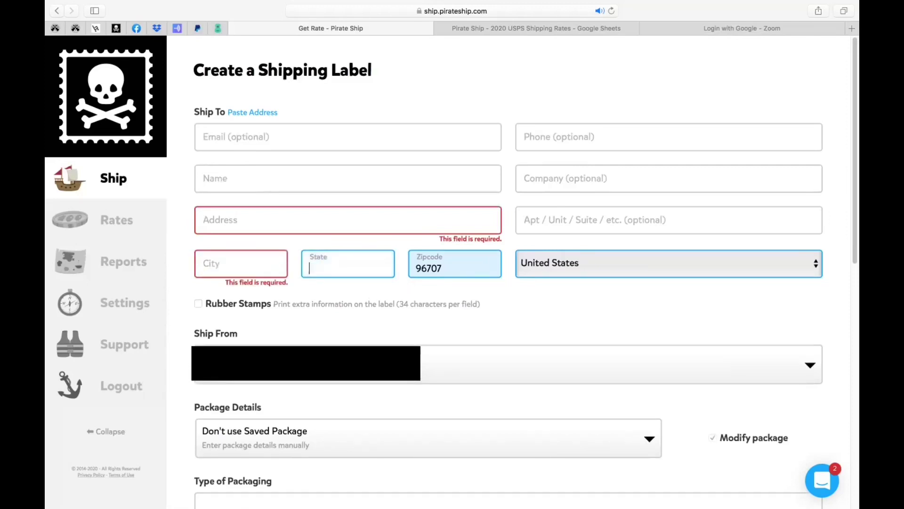
{"action": "key", "text": "Tab"}
{"action": "key", "text": "BackSpace"}
{"action": "key", "text": "Tab"}
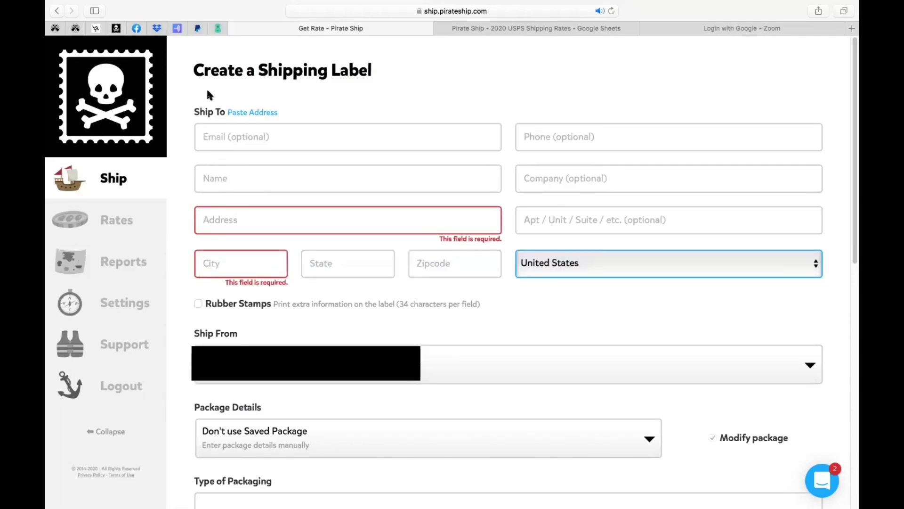
Enter the recipient's name, street, city/state/ZIP and e-mail on separate lines in the Ship To box
{"action": "left_click", "coordinate": [252, 113]}
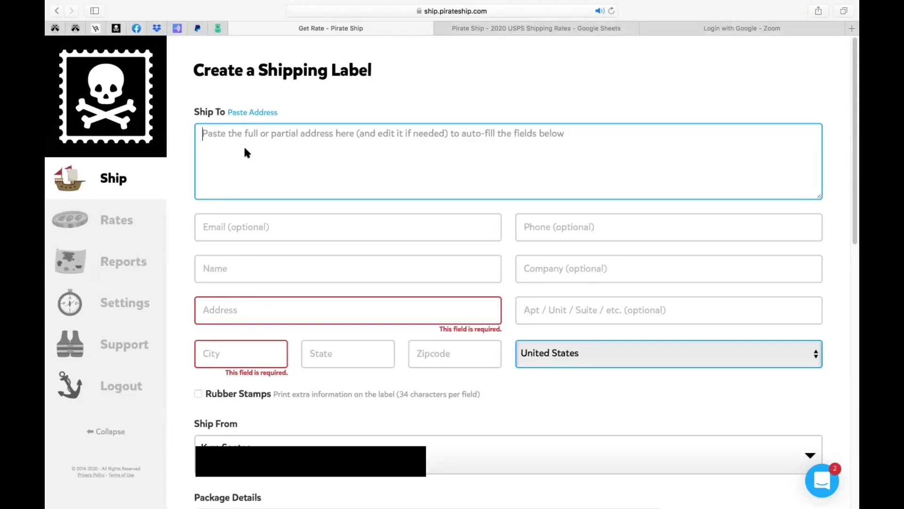
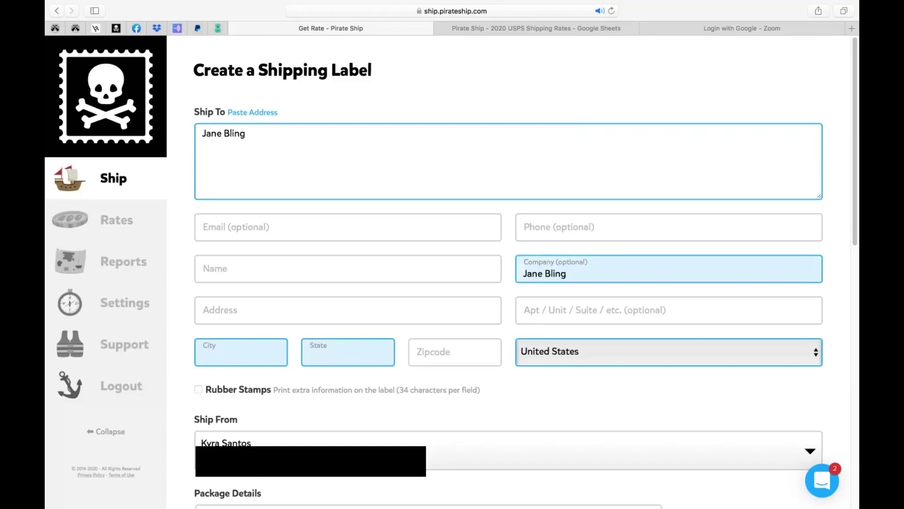
{"action": "key", "text": "Return"}
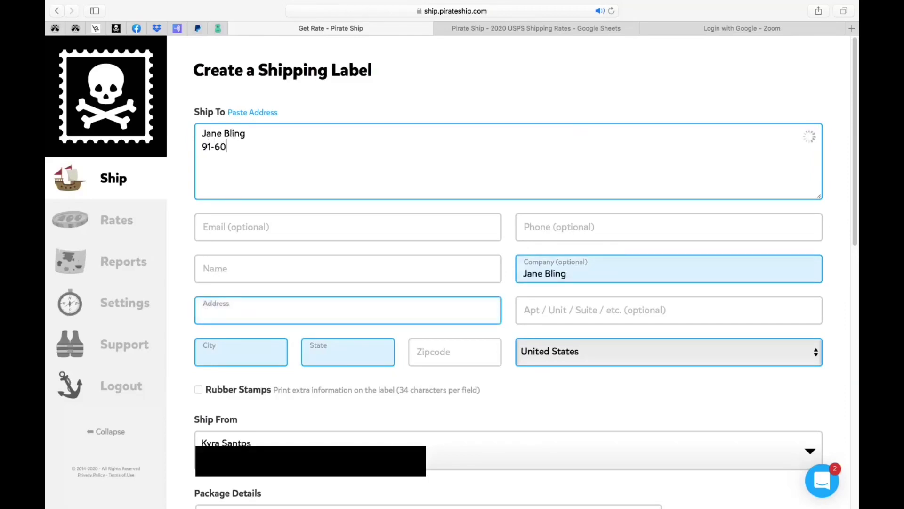
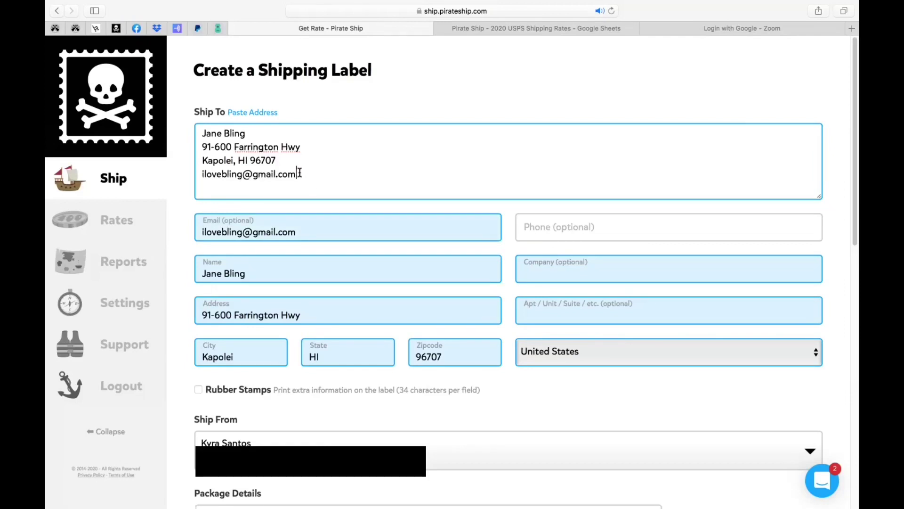
Remove the stray 'Email:' label so it no longer lands in the unit field
{"action": "left_click_drag", "start_coordinate": [304, 174], "coordinate": [197, 132]}
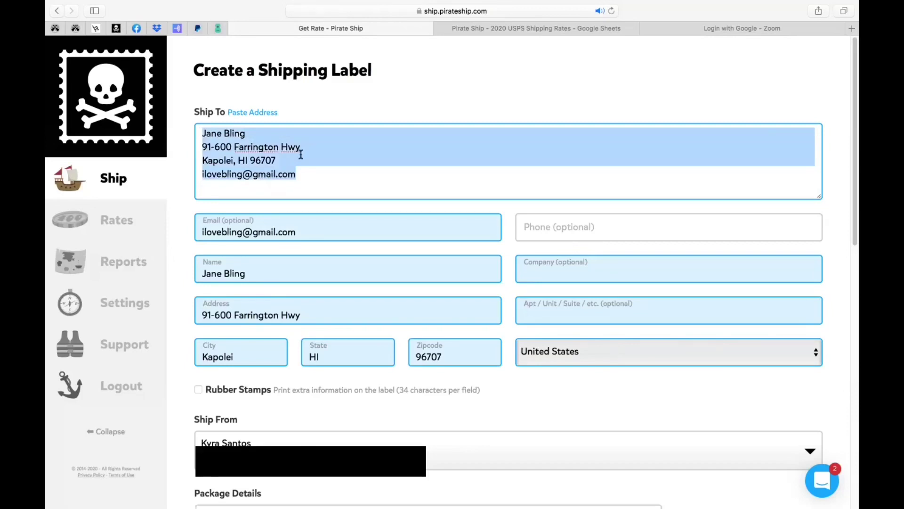
{"action": "left_click_drag", "start_coordinate": [313, 181], "coordinate": [187, 134]}
{"action": "left_click_drag", "start_coordinate": [187, 134], "coordinate": [192, 137]}
{"action": "left_click", "coordinate": [309, 178]}
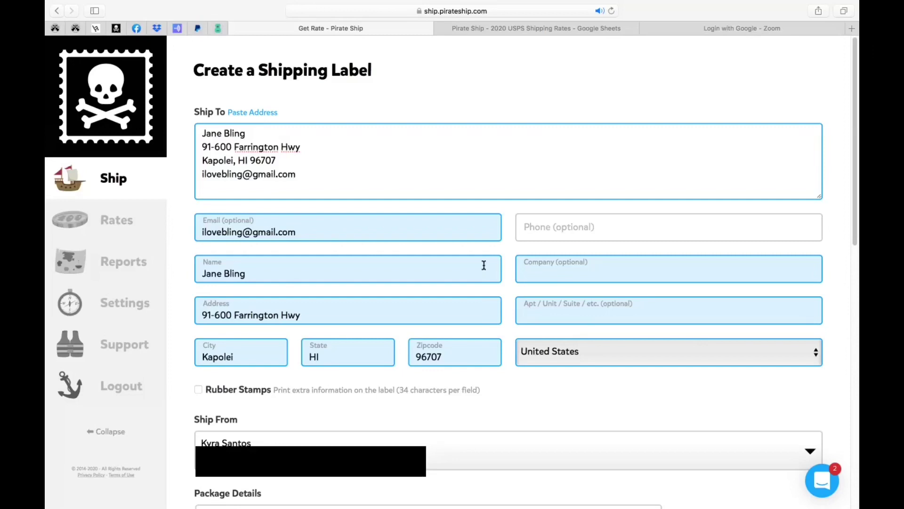
{"action": "left_click", "coordinate": [200, 175]}
{"action": "type", "text": "Email:"}
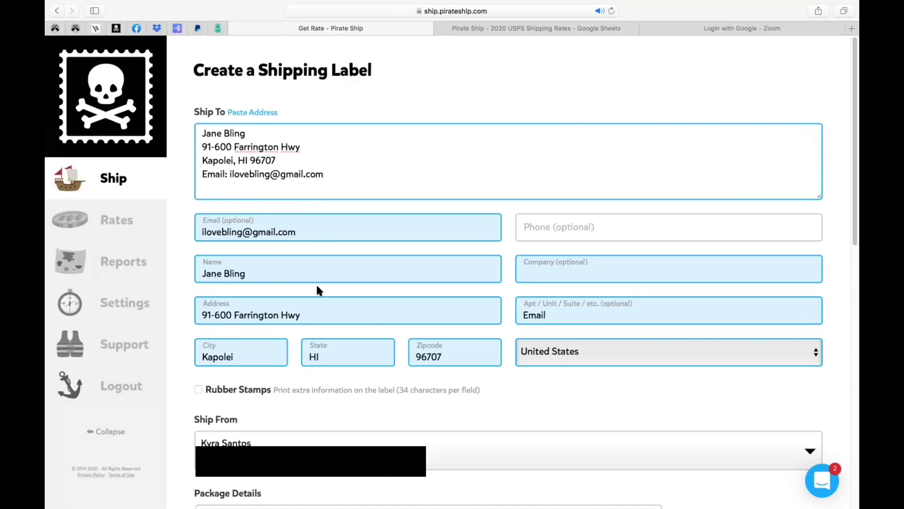
{"action": "left_click_drag", "start_coordinate": [229, 174], "coordinate": [278, 183]}
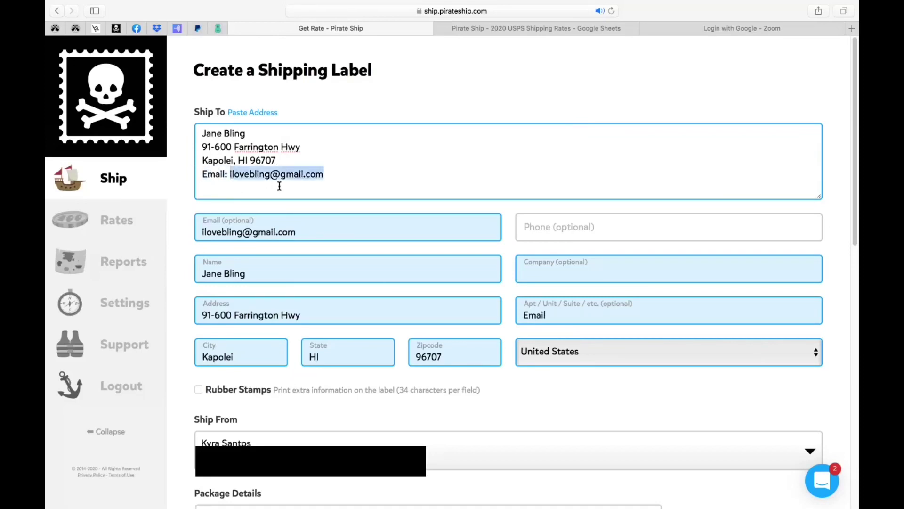
{"action": "left_click", "coordinate": [229, 175]}
{"action": "key", "text": "BackSpace"}
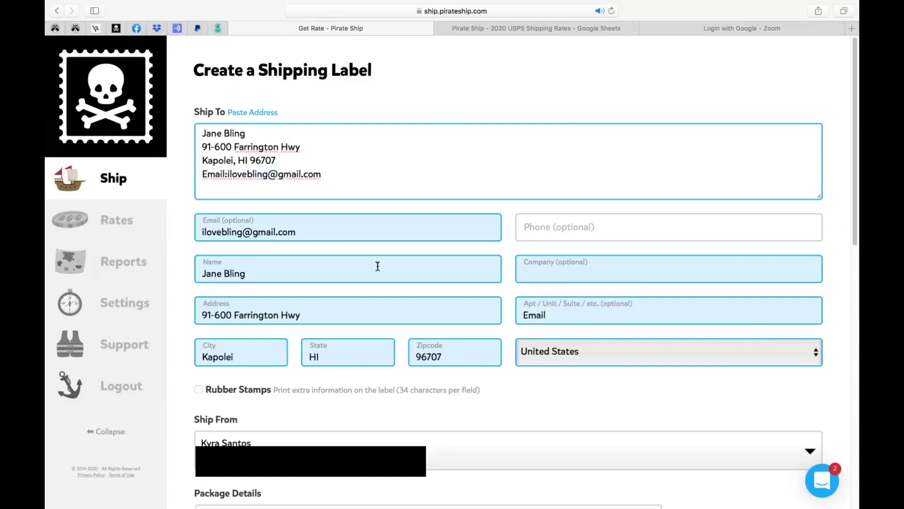
{"action": "left_click", "coordinate": [552, 318]}
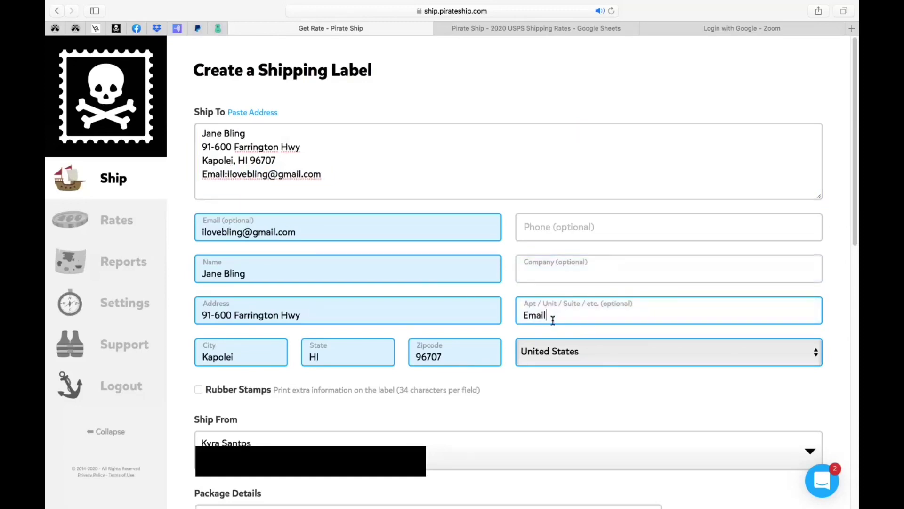
{"action": "left_click_drag", "start_coordinate": [561, 315], "coordinate": [515, 315]}
{"action": "left_click", "coordinate": [227, 174]}
{"action": "key", "text": "BackSpace"}
{"action": "key", "text": "BackSpace"}
{"action": "key", "text": "BackSpace"}
{"action": "key", "text": "BackSpace"}
{"action": "key", "text": "BackSpace"}
{"action": "key", "text": "BackSpace"}
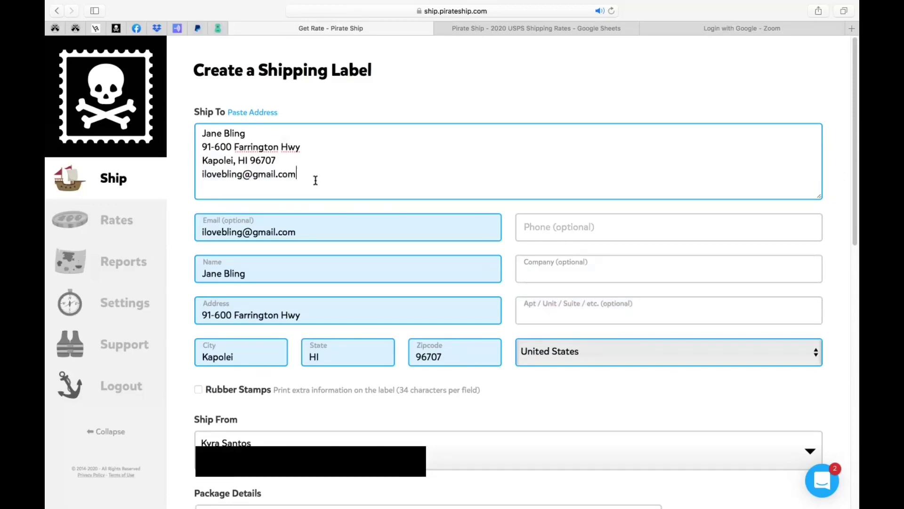
Scroll to Package Details and look at the saved packages without choosing one
{"action": "left_click", "coordinate": [558, 394]}
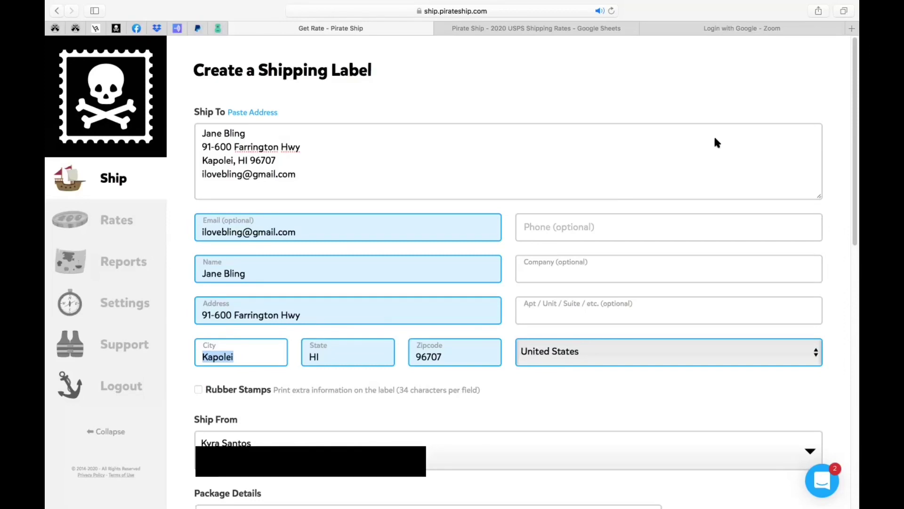
{"action": "scroll", "coordinate": [450, 167], "scroll_direction": "down", "scroll_amount": 10}
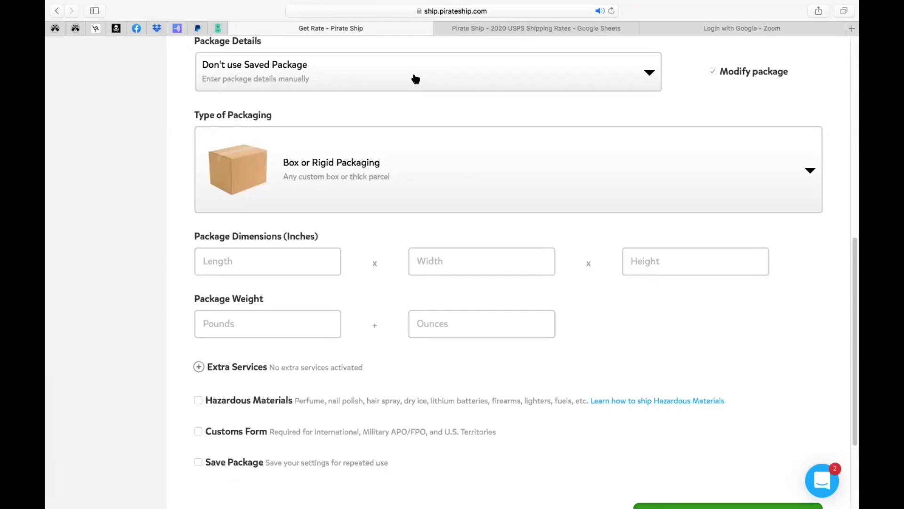
{"action": "left_click", "coordinate": [416, 79]}
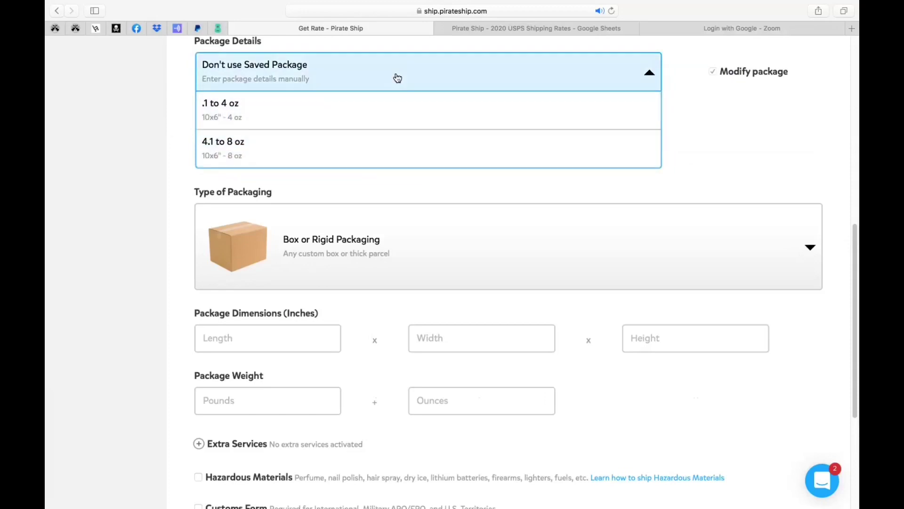
{"action": "left_click", "coordinate": [397, 78]}
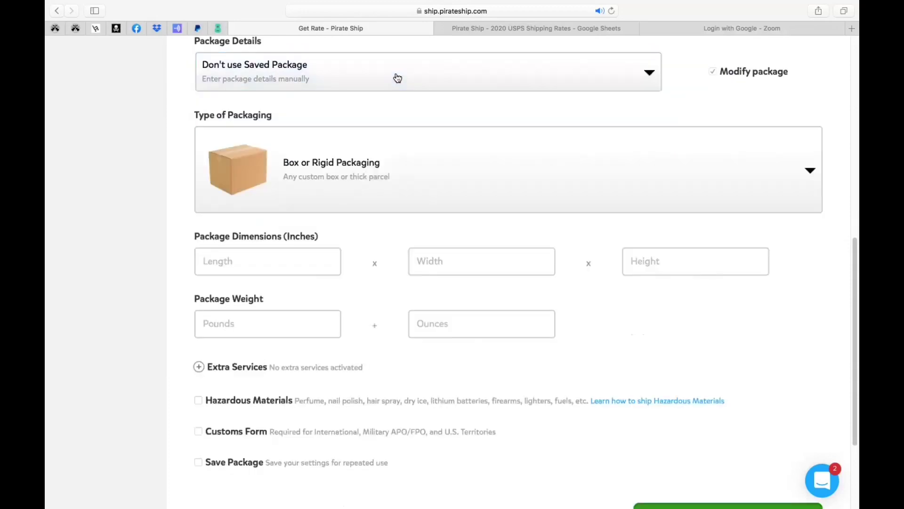
Browse the packaging types, keep Box or Rigid Packaging, and list the saved packages again
{"action": "left_click", "coordinate": [359, 182]}
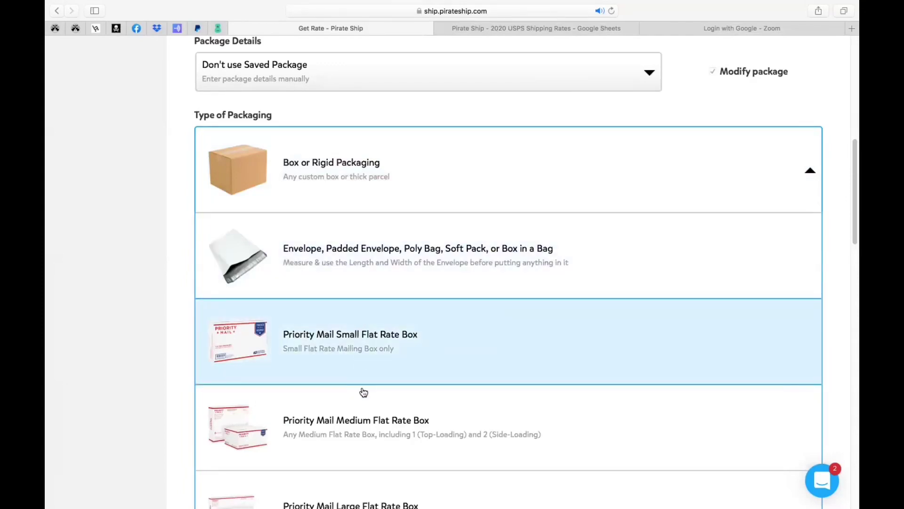
{"action": "scroll", "coordinate": [369, 343], "scroll_direction": "up", "scroll_amount": 1}
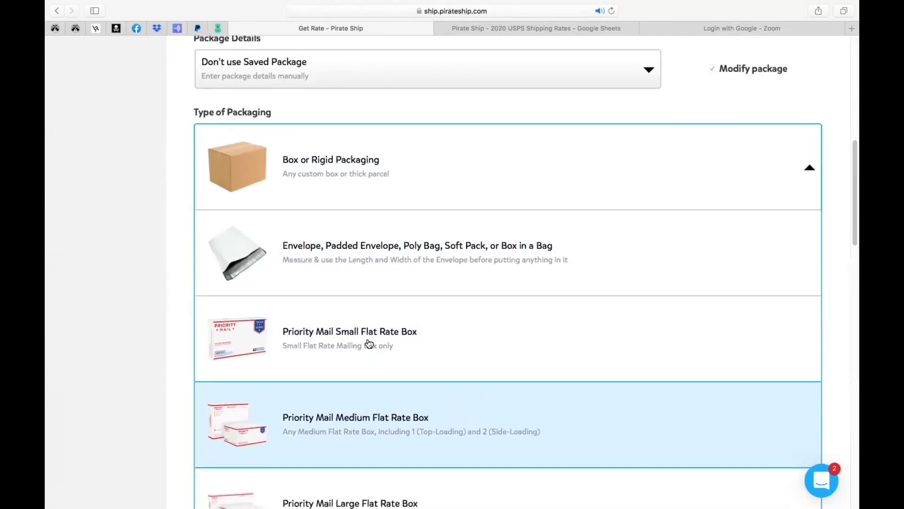
{"action": "scroll", "coordinate": [370, 343], "scroll_direction": "down", "scroll_amount": 4}
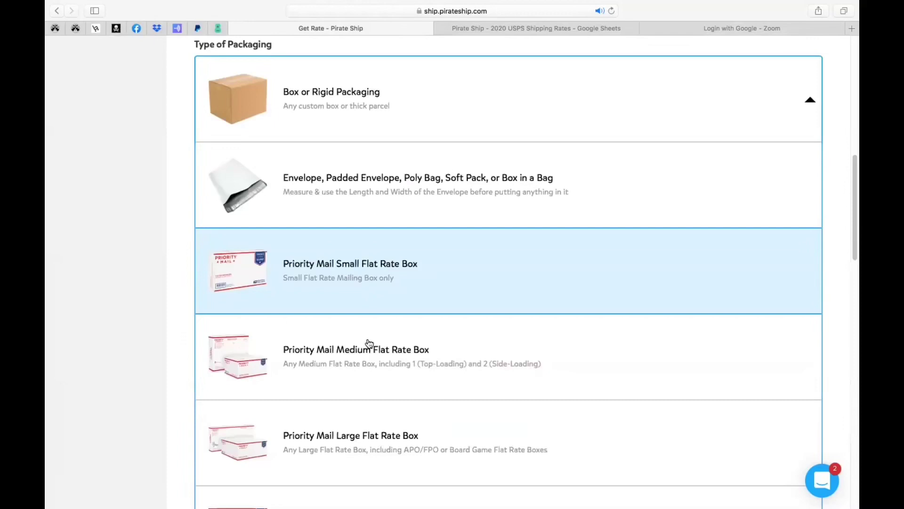
{"action": "scroll", "coordinate": [369, 343], "scroll_direction": "down", "scroll_amount": 3}
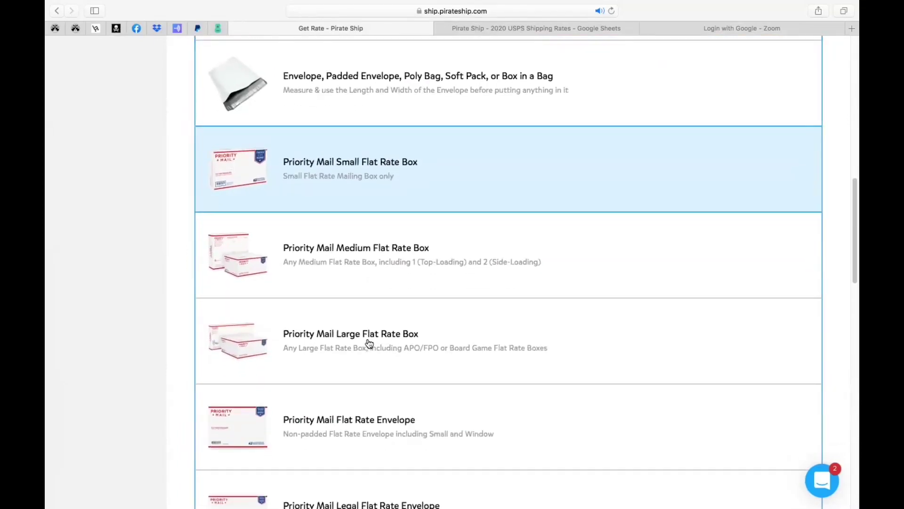
{"action": "scroll", "coordinate": [369, 343], "scroll_direction": "up", "scroll_amount": 2}
{"action": "scroll", "coordinate": [370, 343], "scroll_direction": "up", "scroll_amount": 5}
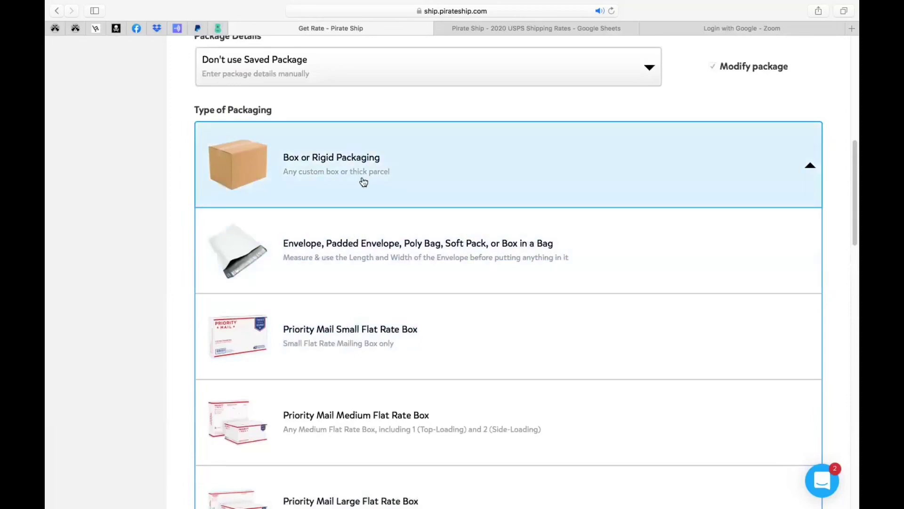
{"action": "left_click", "coordinate": [349, 110]}
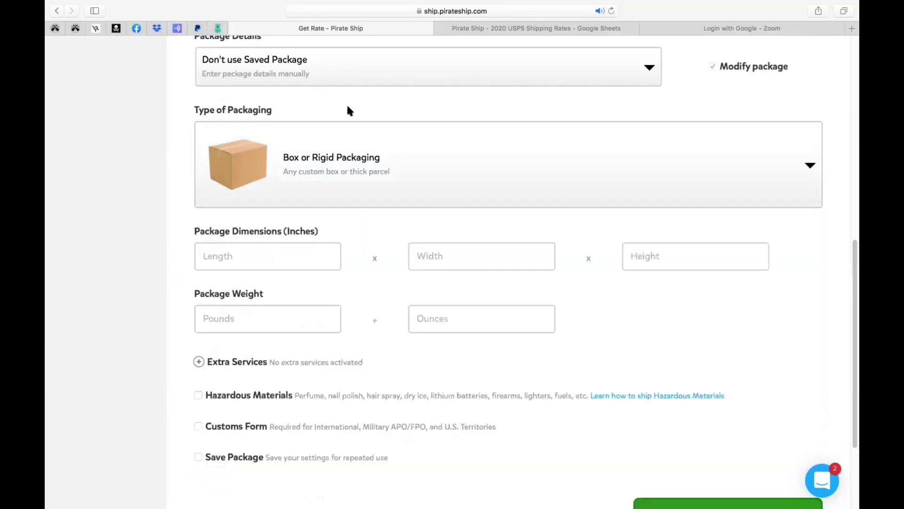
{"action": "left_click", "coordinate": [363, 77]}
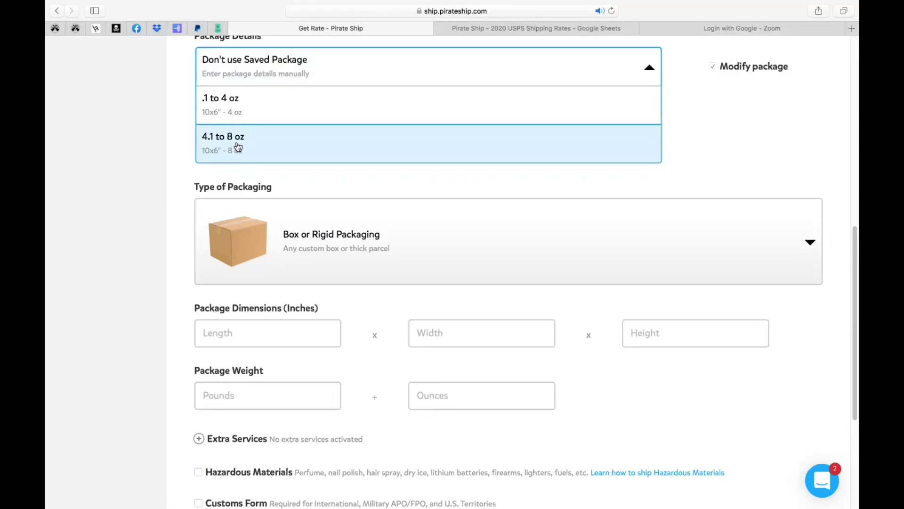
Apply the saved '4.1 to 8 oz' package (10x6", 8 oz)
{"action": "left_click", "coordinate": [298, 150]}
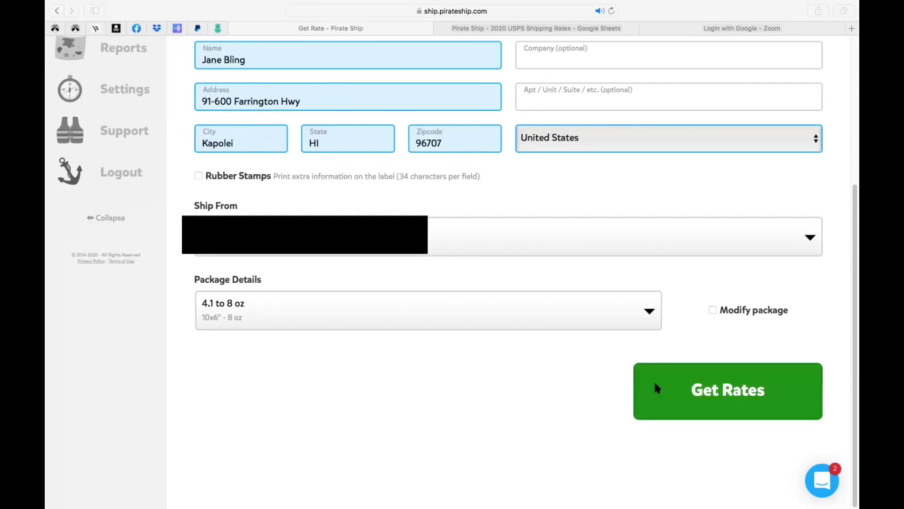
Get rates, showing First Class Package at $3.21 with ship date 09/28/2020
{"action": "left_click", "coordinate": [737, 398]}
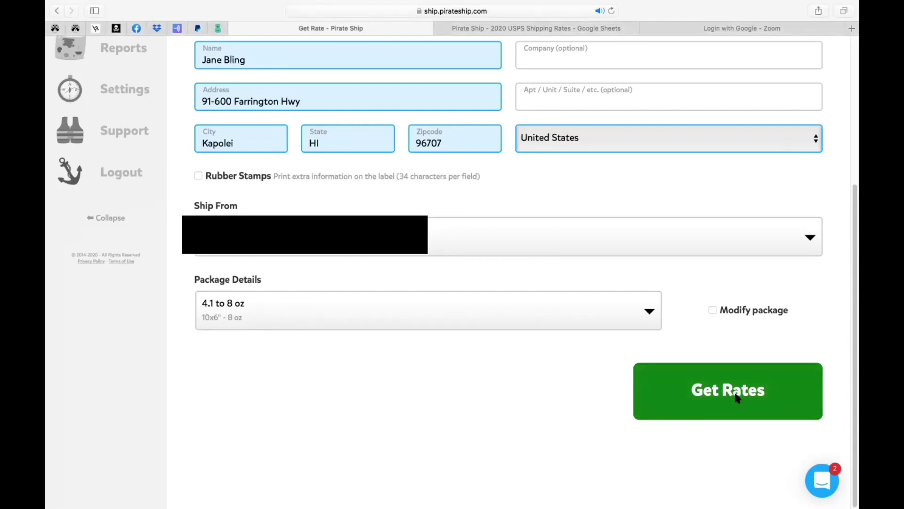
{"action": "left_click", "coordinate": [737, 397]}
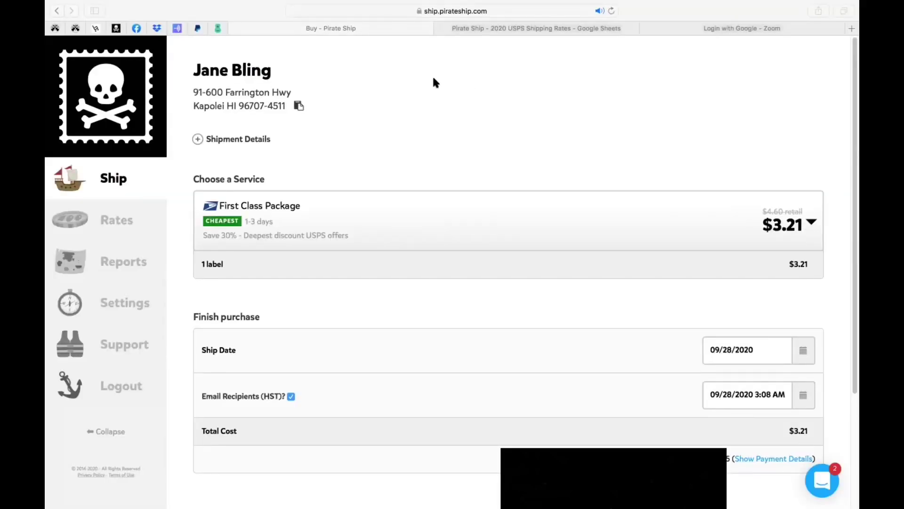
{"action": "left_click", "coordinate": [812, 224]}
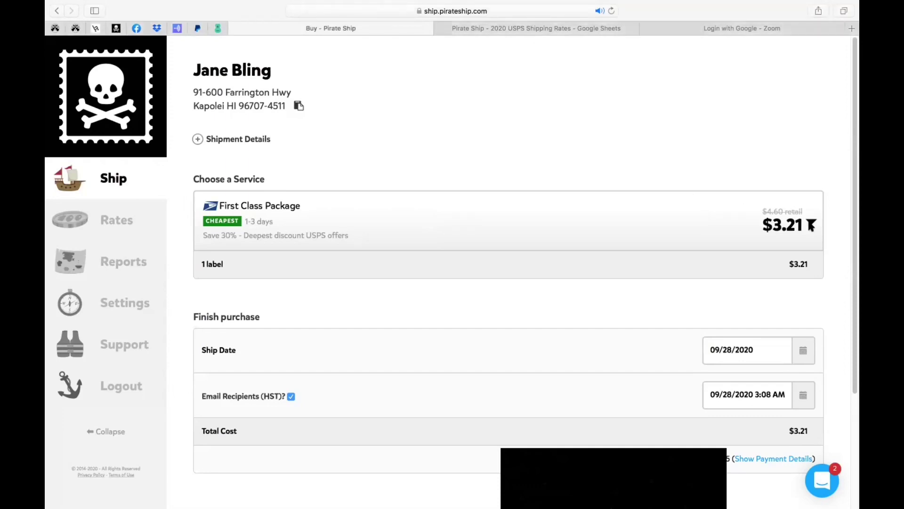
{"action": "left_click", "coordinate": [814, 225]}
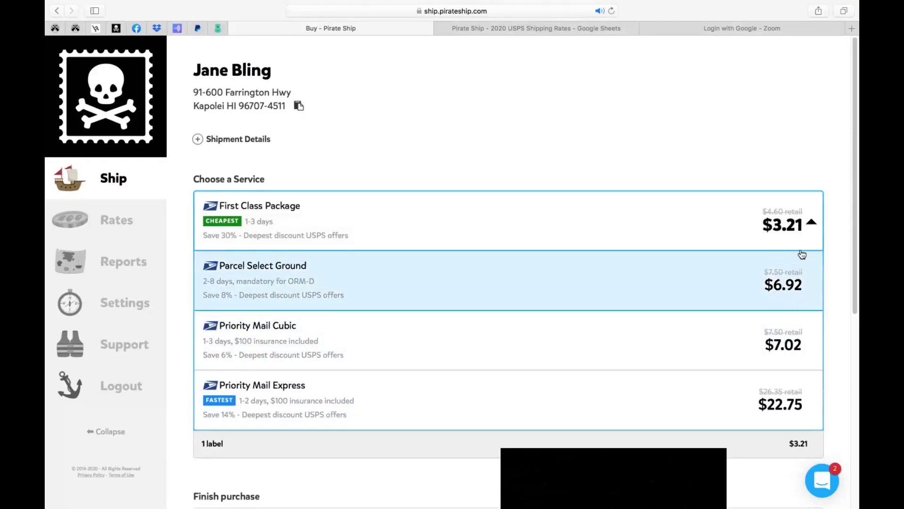
{"action": "left_click", "coordinate": [812, 225]}
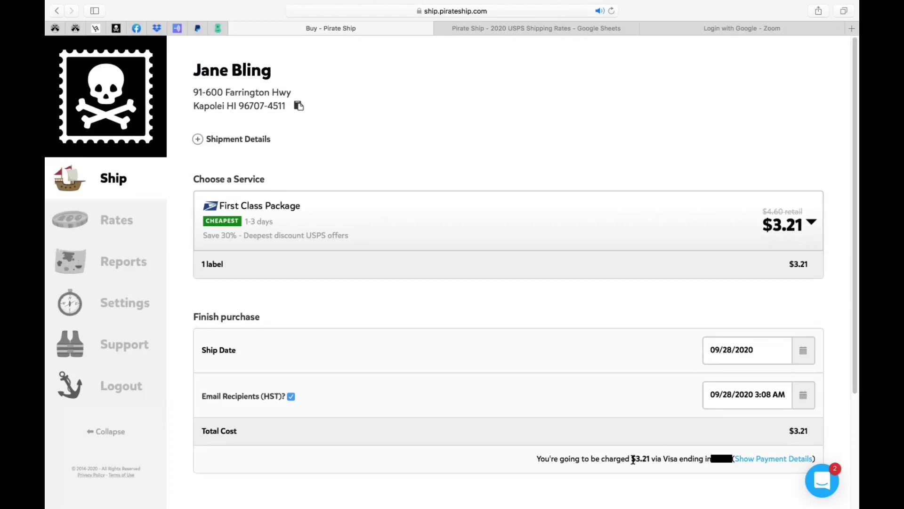
Buy the First Class Package label for $3.21
{"action": "scroll", "coordinate": [648, 461], "scroll_direction": "down", "scroll_amount": 5}
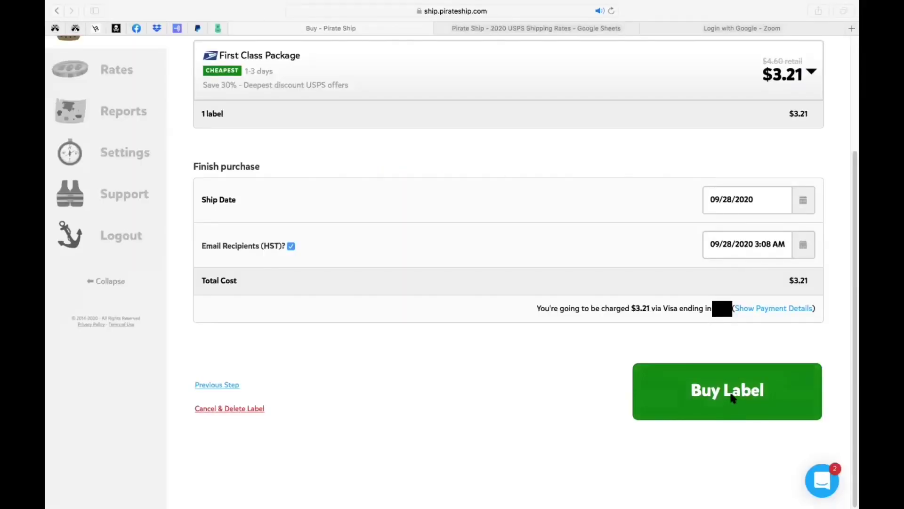
{"action": "left_click", "coordinate": [732, 397]}
{"action": "left_click", "coordinate": [732, 397]}
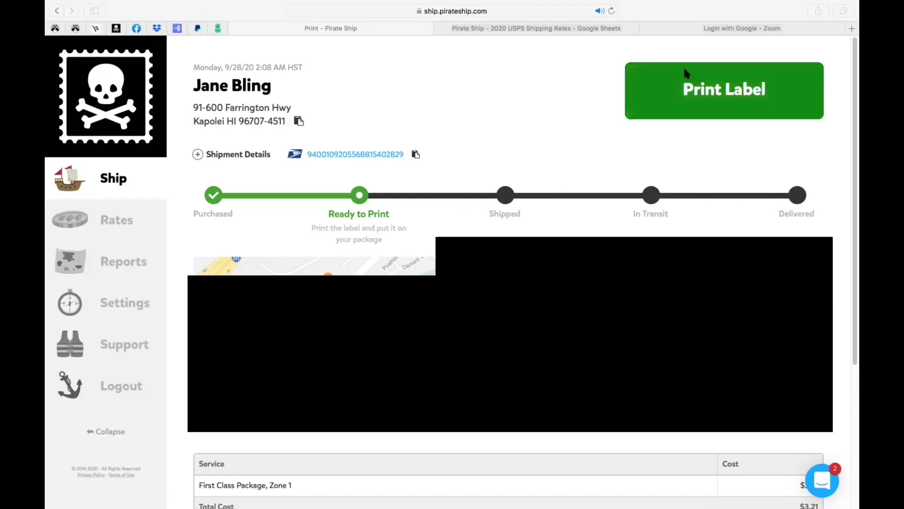
{"action": "left_click", "coordinate": [795, 91]}
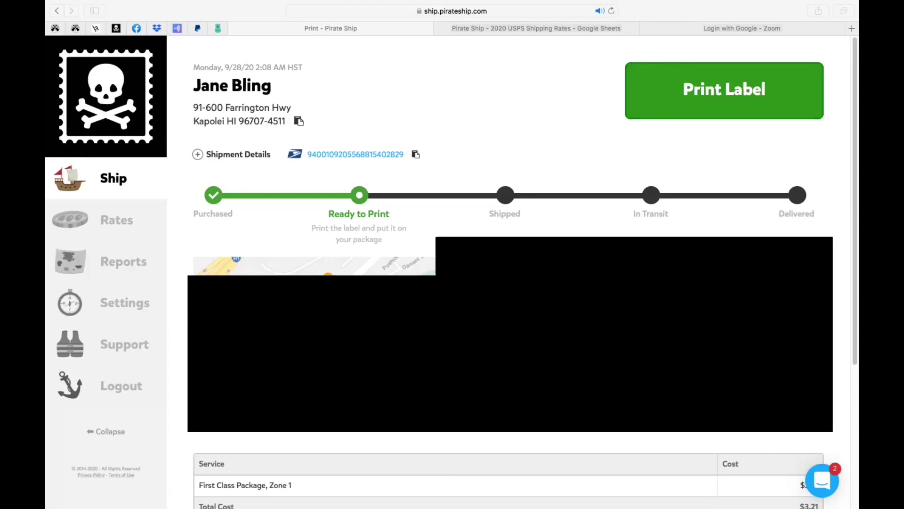
{"action": "scroll", "coordinate": [831, 283], "scroll_direction": "down", "scroll_amount": 3}
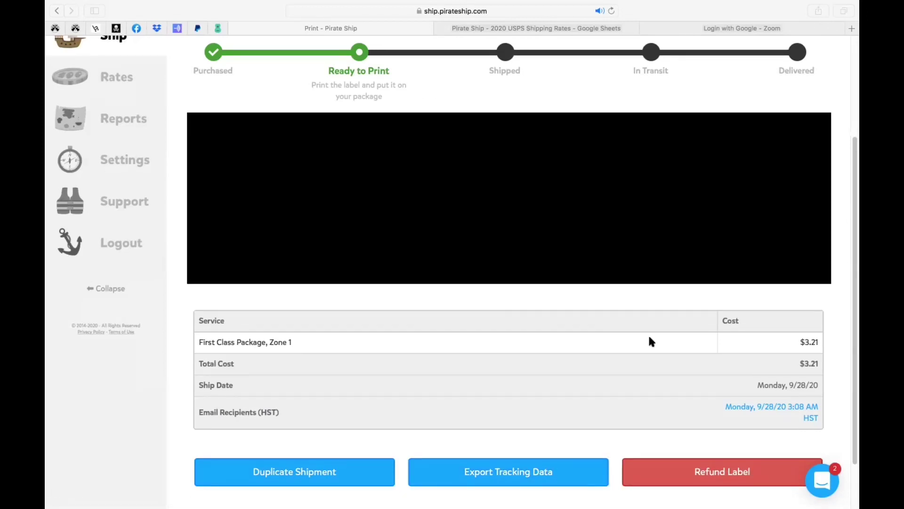
Request a refund for the purchased label, bringing up the 30-day USPS warning
{"action": "left_click", "coordinate": [713, 476]}
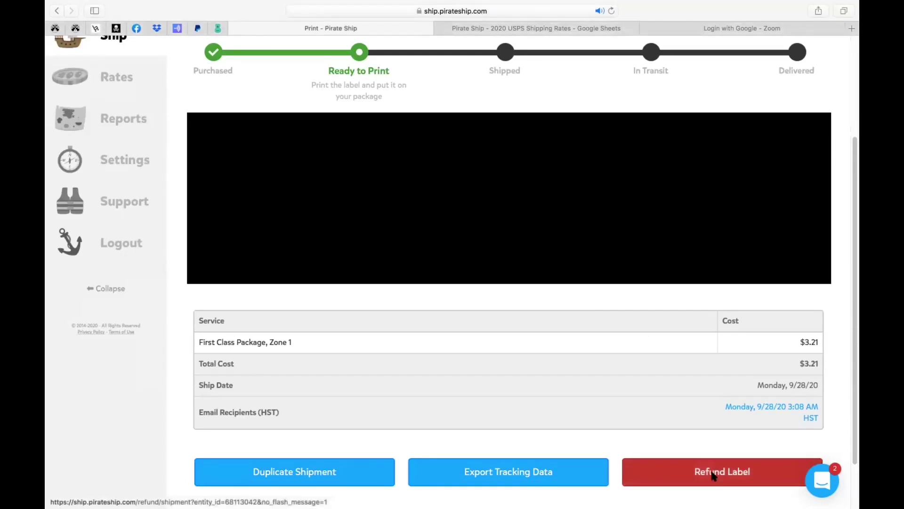
{"action": "left_click", "coordinate": [713, 474]}
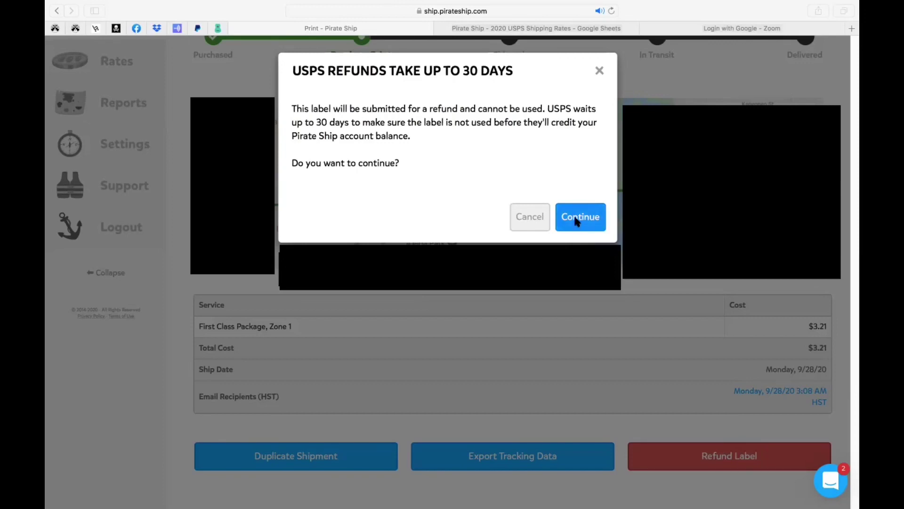
{"action": "left_click", "coordinate": [576, 221]}
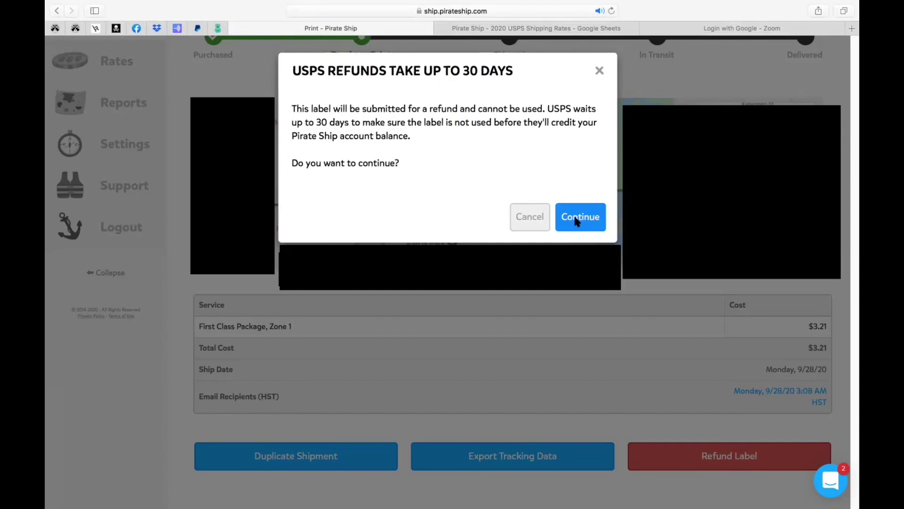
Confirm the label refund
{"action": "left_click", "coordinate": [576, 218]}
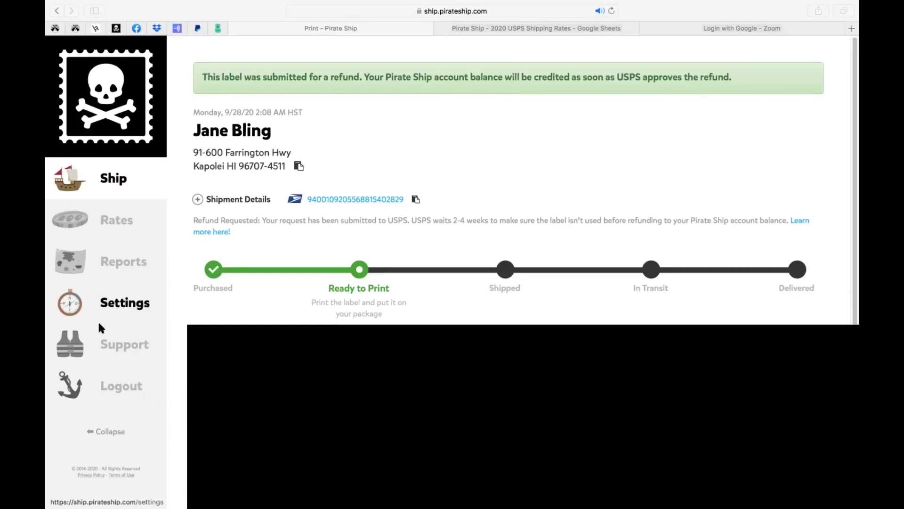
Go to the Pirate Ship Support help center
{"action": "left_click", "coordinate": [107, 347]}
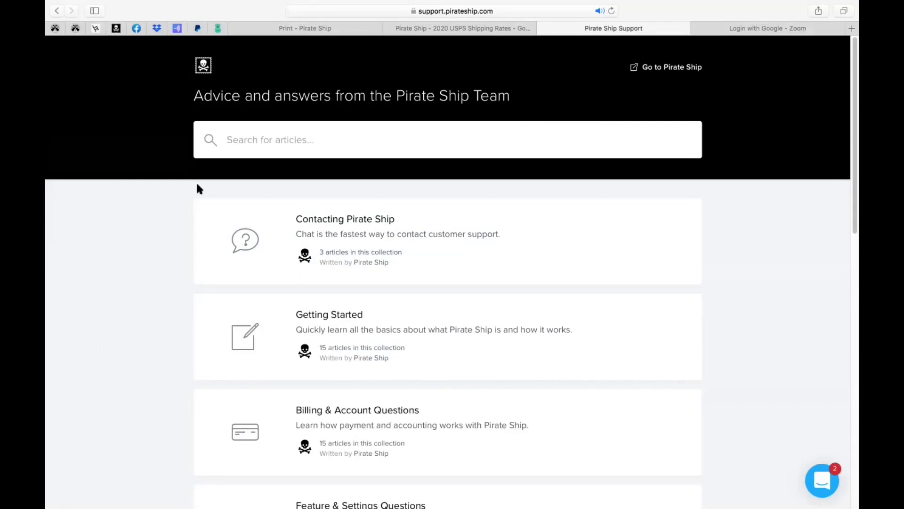
{"action": "scroll", "coordinate": [404, 246], "scroll_direction": "down", "scroll_amount": 5}
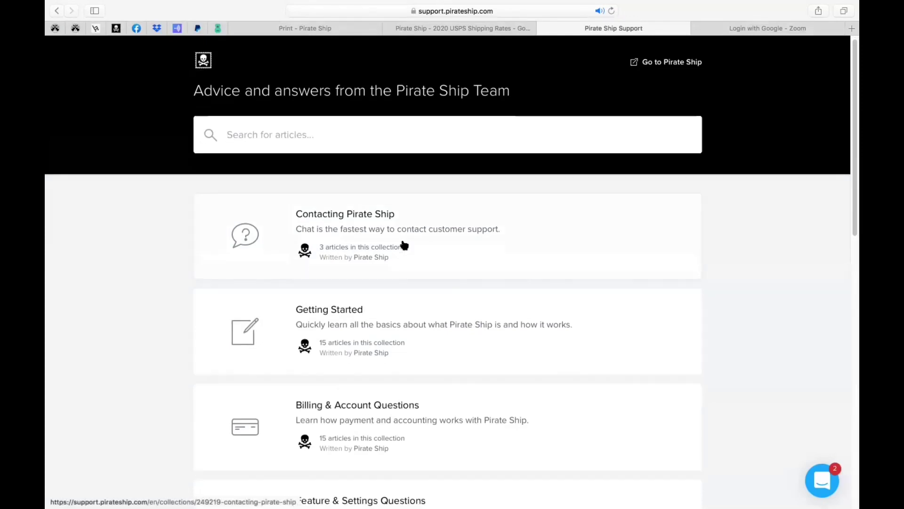
{"action": "scroll", "coordinate": [404, 245], "scroll_direction": "down", "scroll_amount": 8}
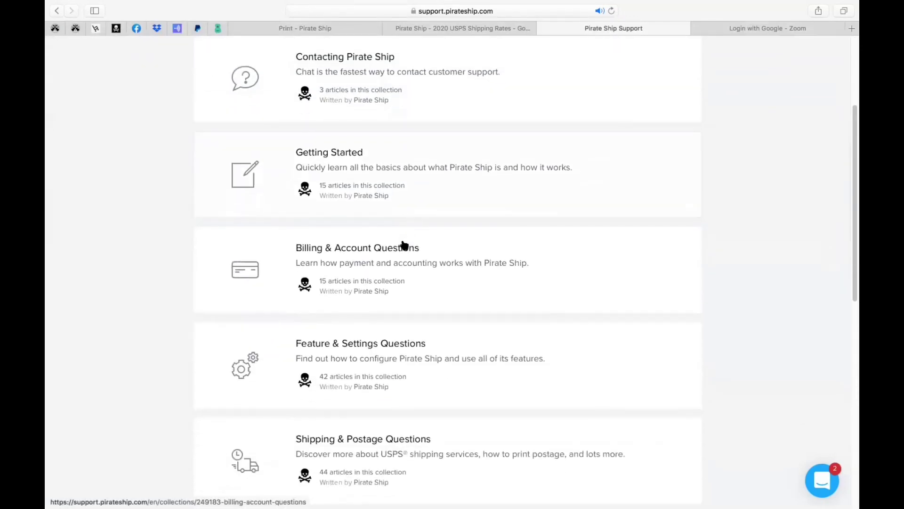
{"action": "scroll", "coordinate": [404, 245], "scroll_direction": "down", "scroll_amount": 10}
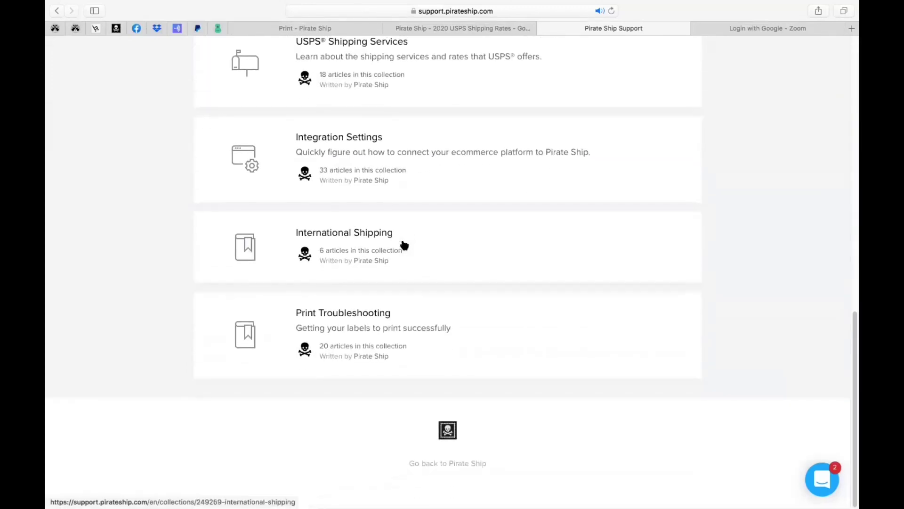
{"action": "scroll", "coordinate": [404, 245], "scroll_direction": "up", "scroll_amount": 10}
Search Pirate Ship Support for 'upload' to list the spreadsheet-upload articles
{"action": "scroll", "coordinate": [404, 245], "scroll_direction": "up", "scroll_amount": 12}
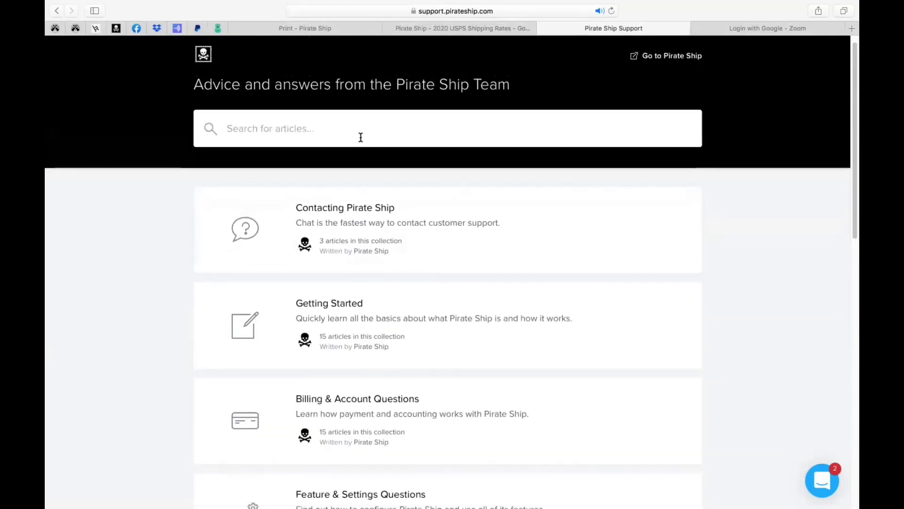
{"action": "type", "text": "upload"}
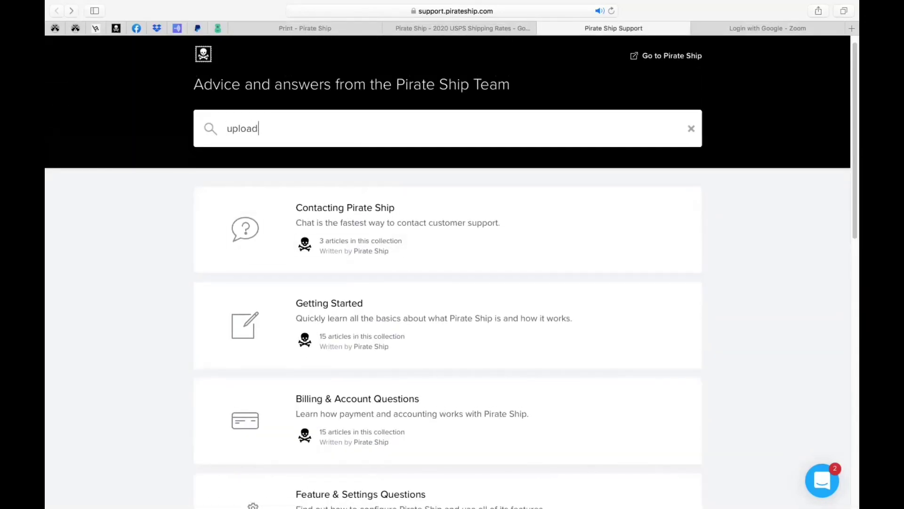
{"action": "key", "text": "Return"}
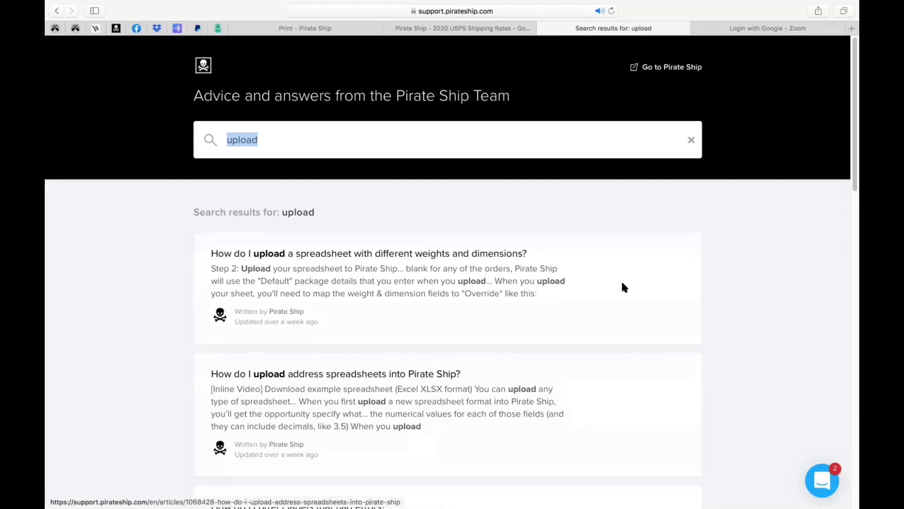
Read the 'How do I upload address spreadsheets into Pirate Ship?' article, then return toward its top
{"action": "left_click", "coordinate": [295, 373]}
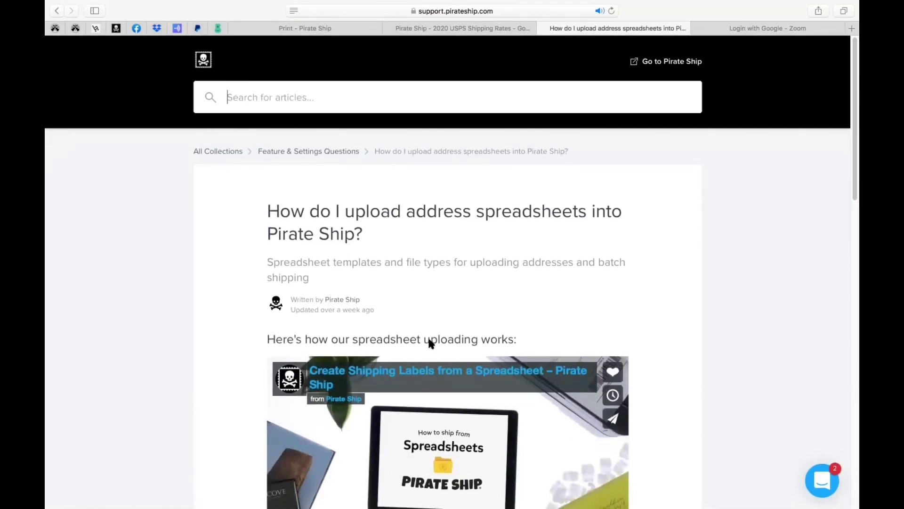
{"action": "scroll", "coordinate": [427, 335], "scroll_direction": "down", "scroll_amount": 3}
{"action": "scroll", "coordinate": [429, 340], "scroll_direction": "down", "scroll_amount": 3}
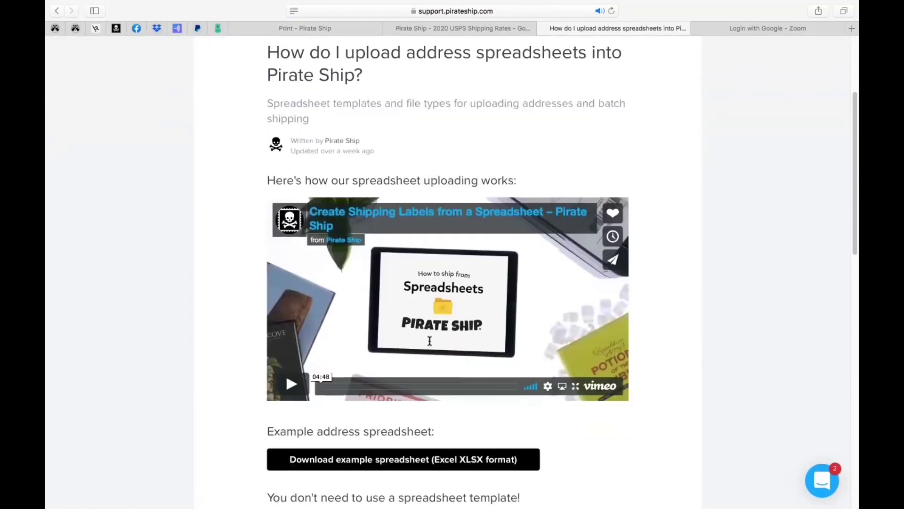
{"action": "scroll", "coordinate": [429, 344], "scroll_direction": "down", "scroll_amount": 1}
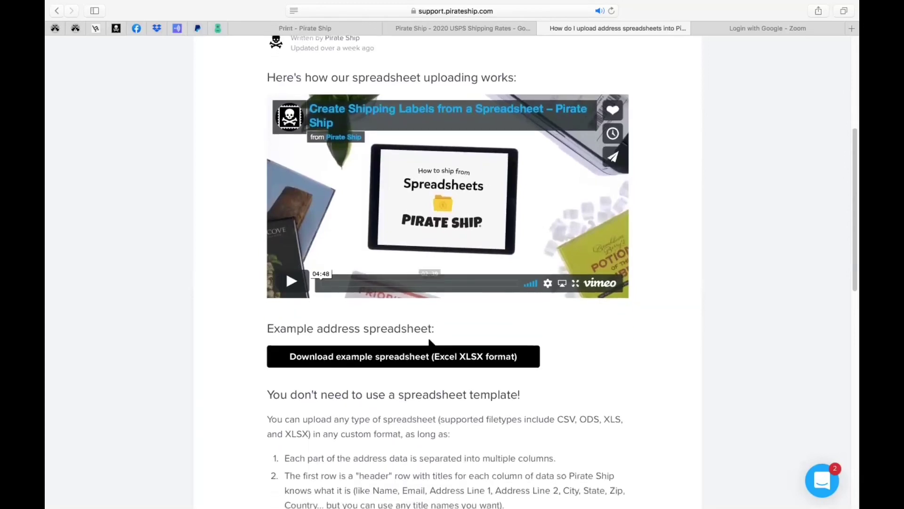
{"action": "scroll", "coordinate": [429, 341], "scroll_direction": "down", "scroll_amount": 1}
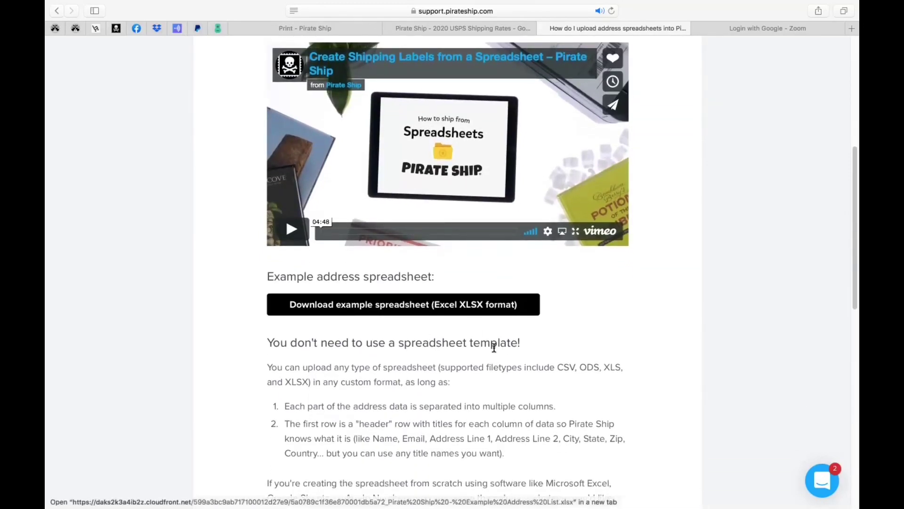
{"action": "scroll", "coordinate": [495, 347], "scroll_direction": "down", "scroll_amount": 2}
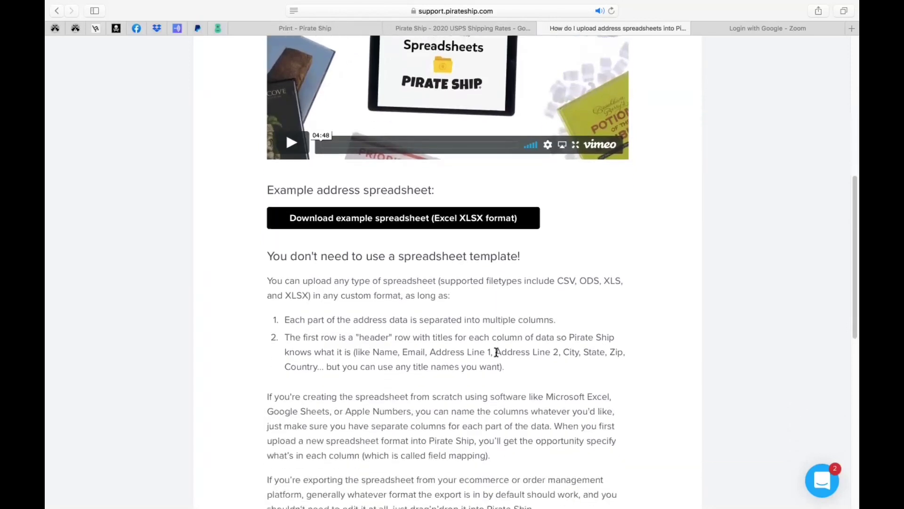
{"action": "scroll", "coordinate": [496, 351], "scroll_direction": "down", "scroll_amount": 4}
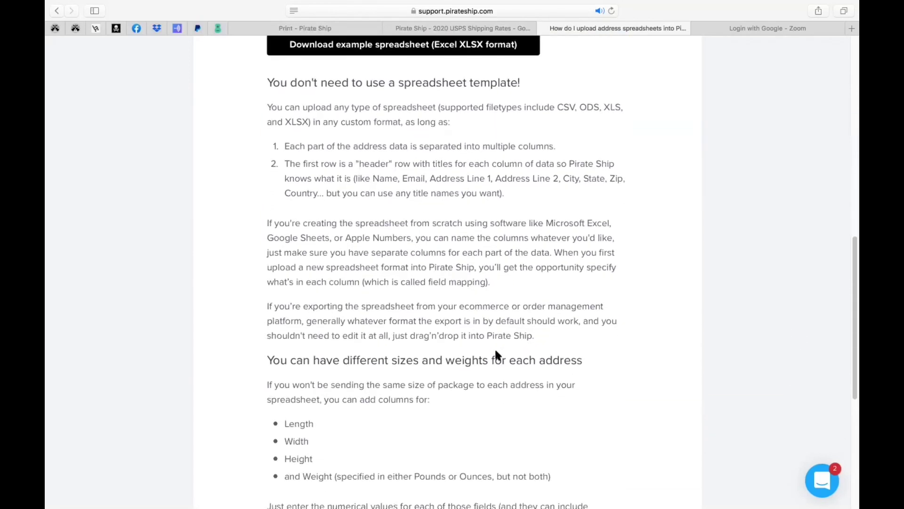
{"action": "scroll", "coordinate": [496, 353], "scroll_direction": "down", "scroll_amount": 5}
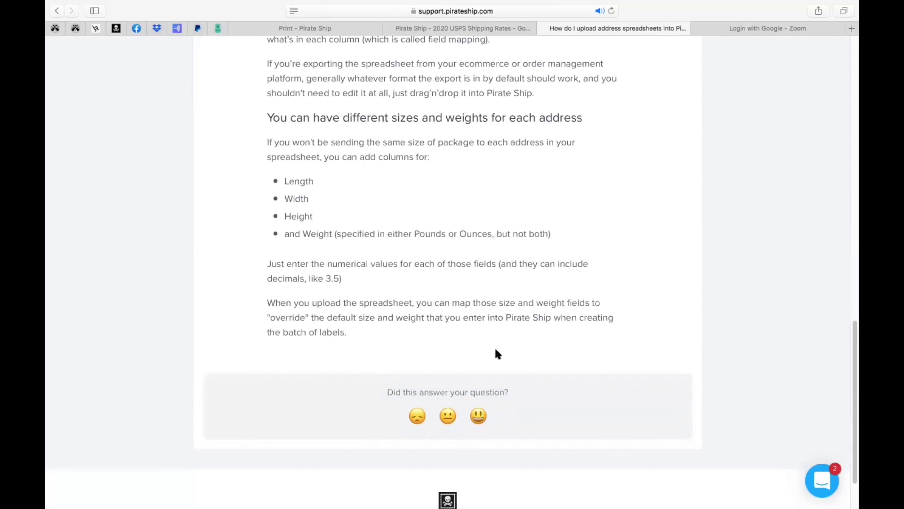
{"action": "scroll", "coordinate": [498, 354], "scroll_direction": "up", "scroll_amount": 10}
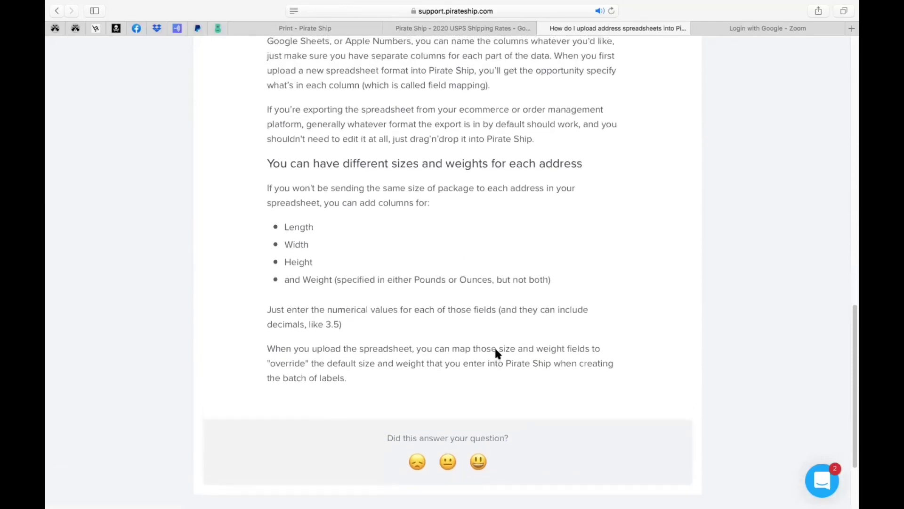
{"action": "scroll", "coordinate": [496, 354], "scroll_direction": "up", "scroll_amount": 5}
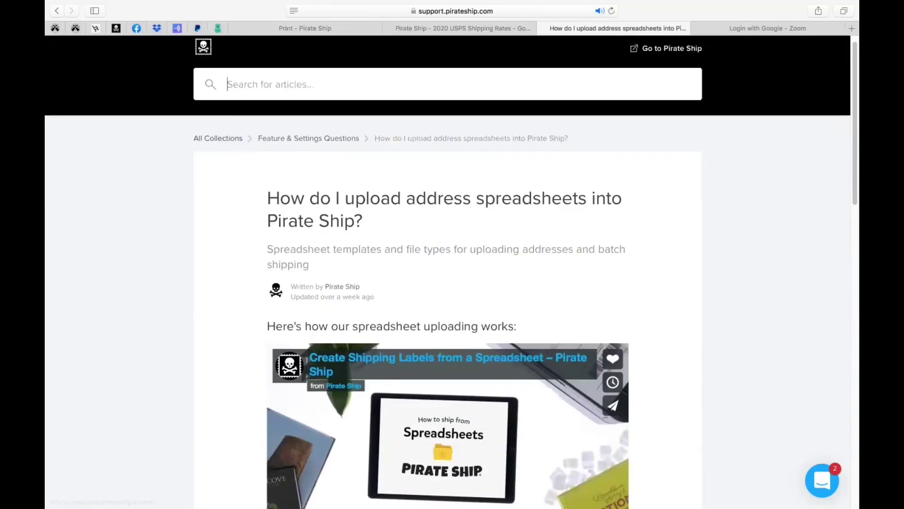
From Feature & Settings Questions, search 'upload' and open the different-weights-and-dimensions article
{"action": "left_click", "coordinate": [328, 139]}
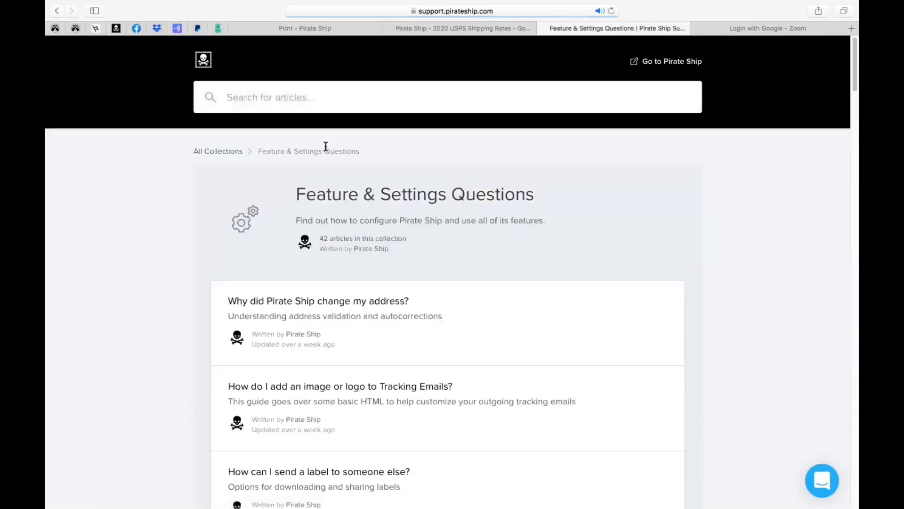
{"action": "type", "text": "upload"}
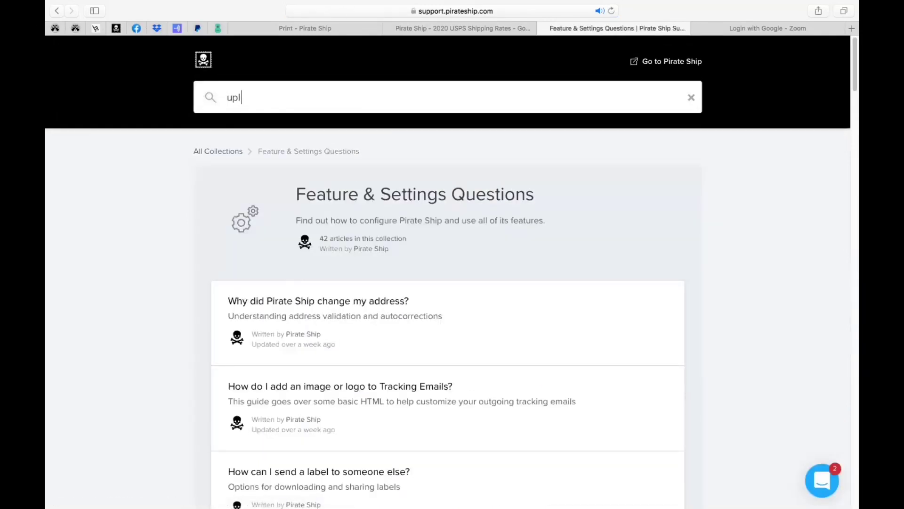
{"action": "key", "text": "Return"}
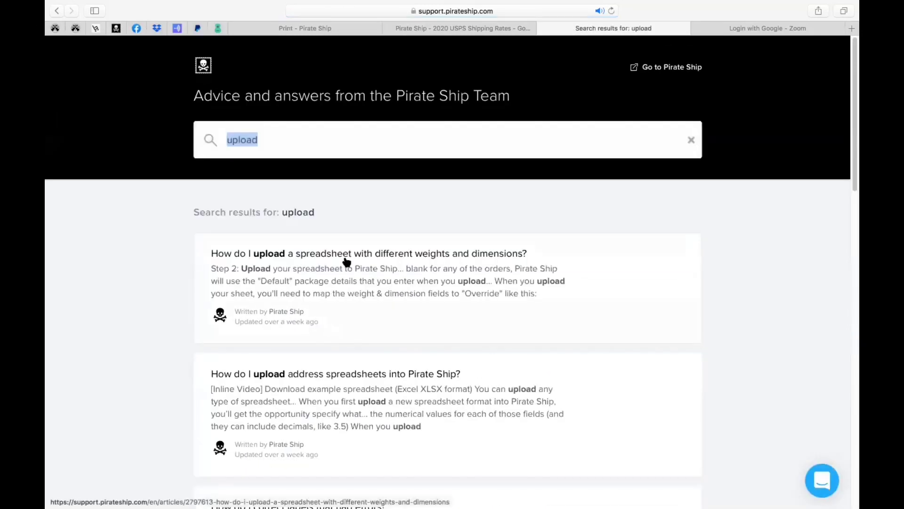
{"action": "left_click", "coordinate": [345, 254]}
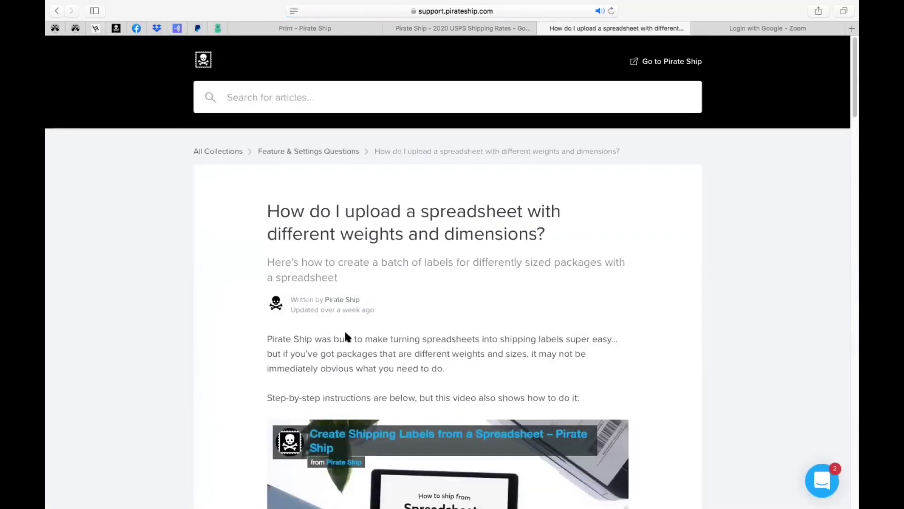
Read through the article, briefly highlighting the note about package types and customs forms
{"action": "scroll", "coordinate": [346, 357], "scroll_direction": "down", "scroll_amount": 3}
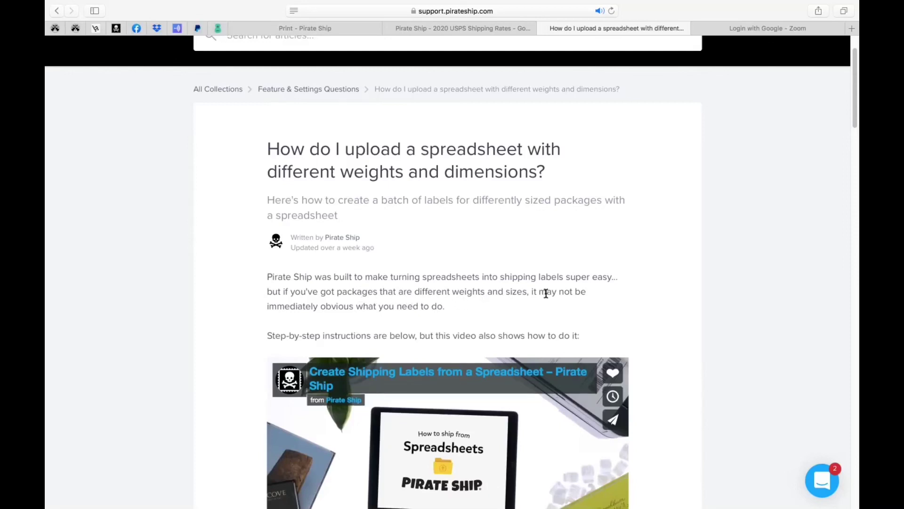
{"action": "scroll", "coordinate": [423, 320], "scroll_direction": "down", "scroll_amount": 5}
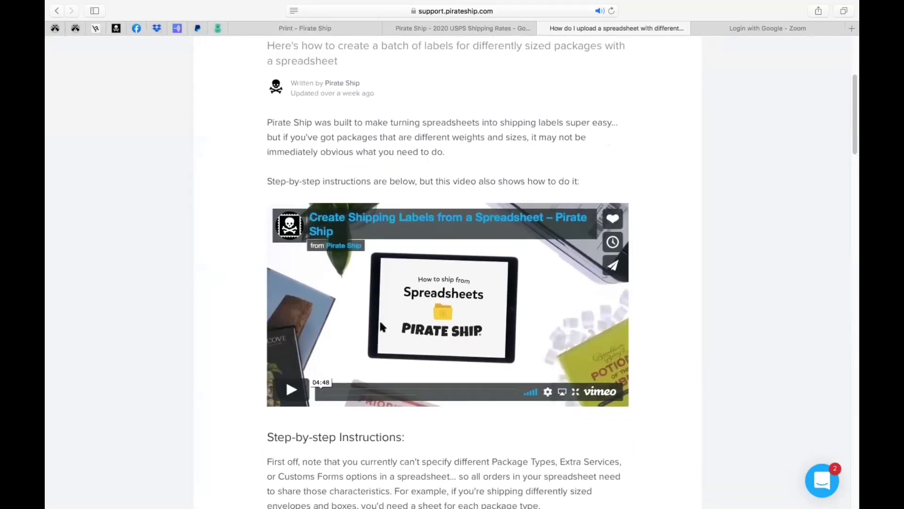
{"action": "scroll", "coordinate": [516, 333], "scroll_direction": "down", "scroll_amount": 4}
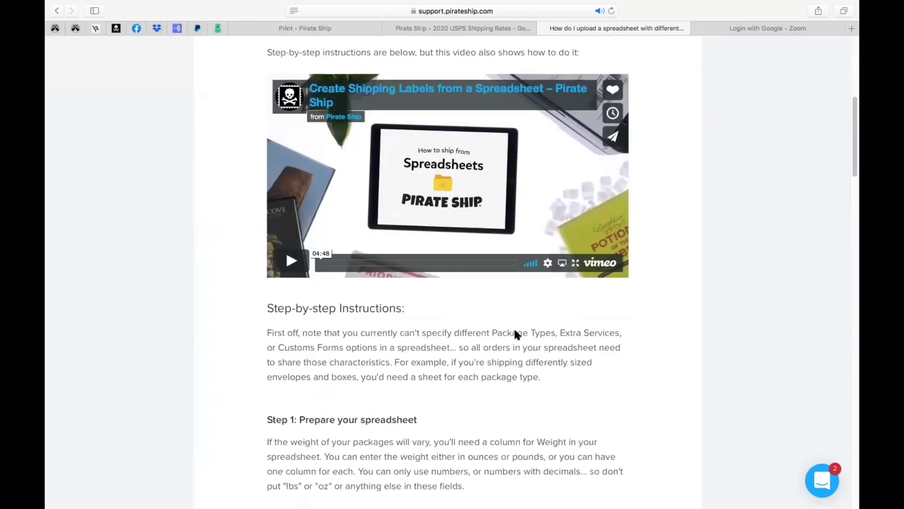
{"action": "scroll", "coordinate": [515, 334], "scroll_direction": "down", "scroll_amount": 8}
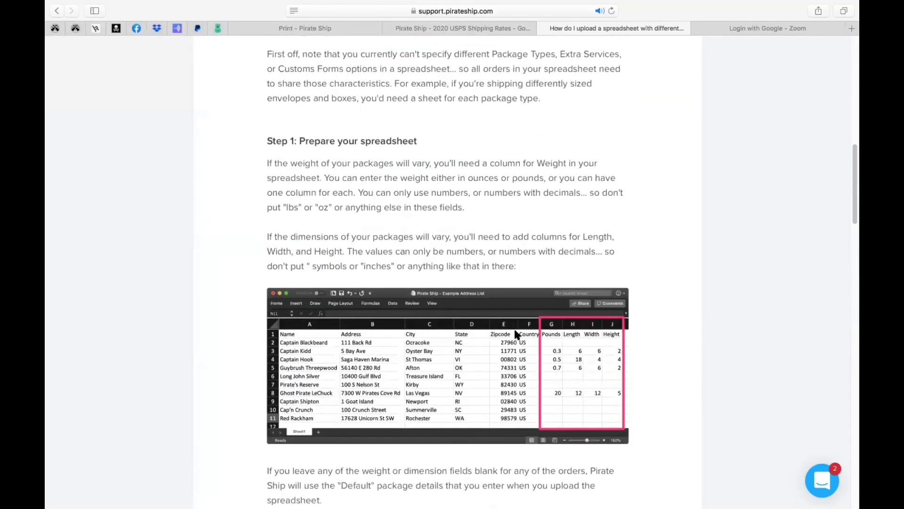
{"action": "scroll", "coordinate": [516, 334], "scroll_direction": "down", "scroll_amount": 1}
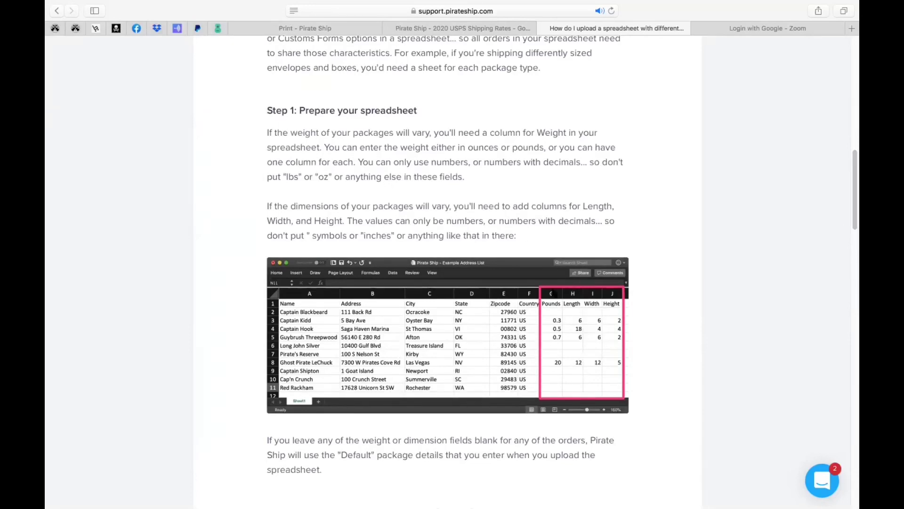
{"action": "scroll", "coordinate": [554, 324], "scroll_direction": "up", "scroll_amount": 6}
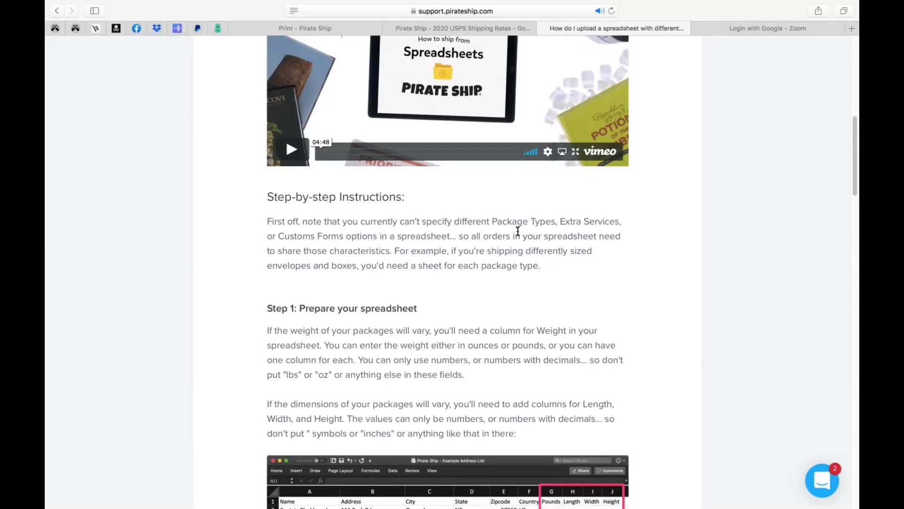
{"action": "left_click_drag", "start_coordinate": [492, 225], "coordinate": [425, 238]}
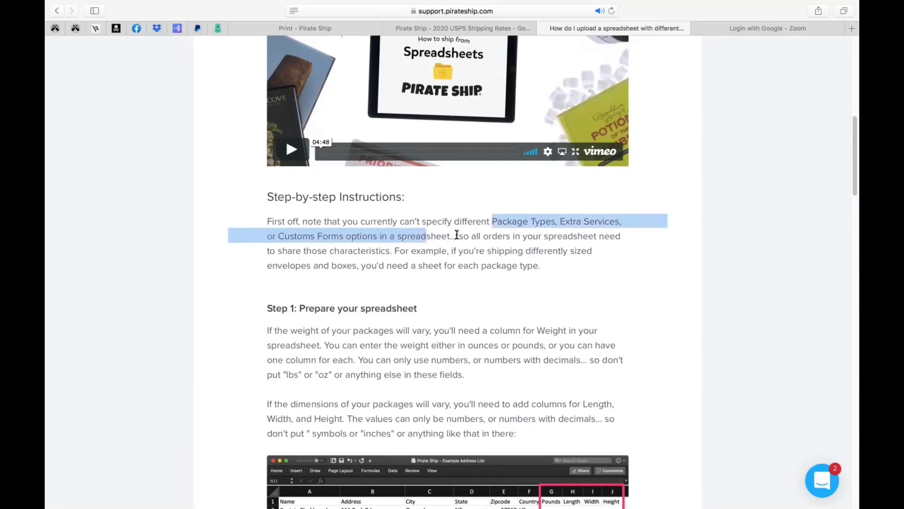
{"action": "left_click", "coordinate": [413, 248]}
{"action": "scroll", "coordinate": [412, 249], "scroll_direction": "down", "scroll_amount": 3}
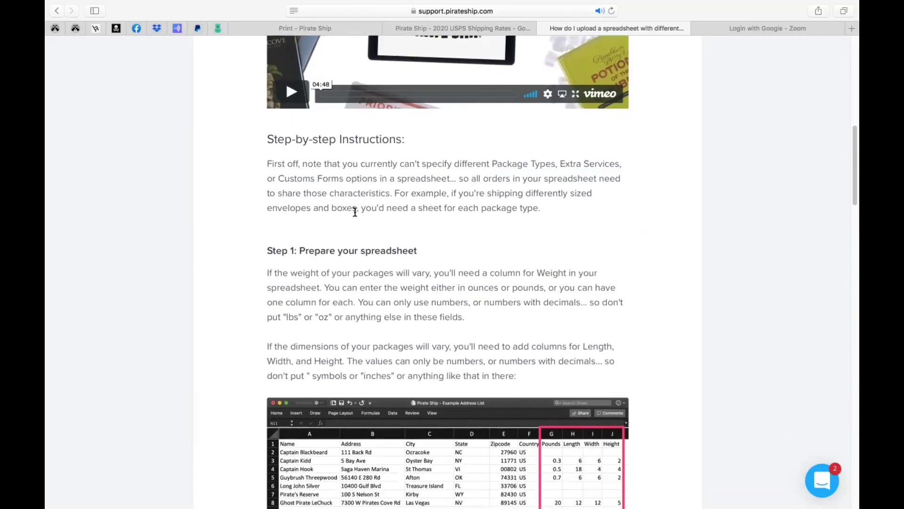
{"action": "scroll", "coordinate": [396, 217], "scroll_direction": "down", "scroll_amount": 2}
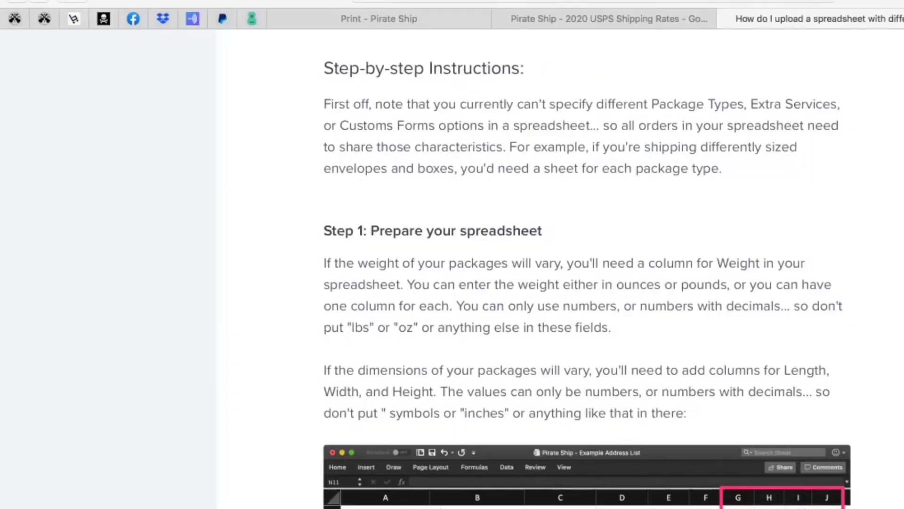
{"action": "scroll", "coordinate": [342, 222], "scroll_direction": "up", "scroll_amount": 10}
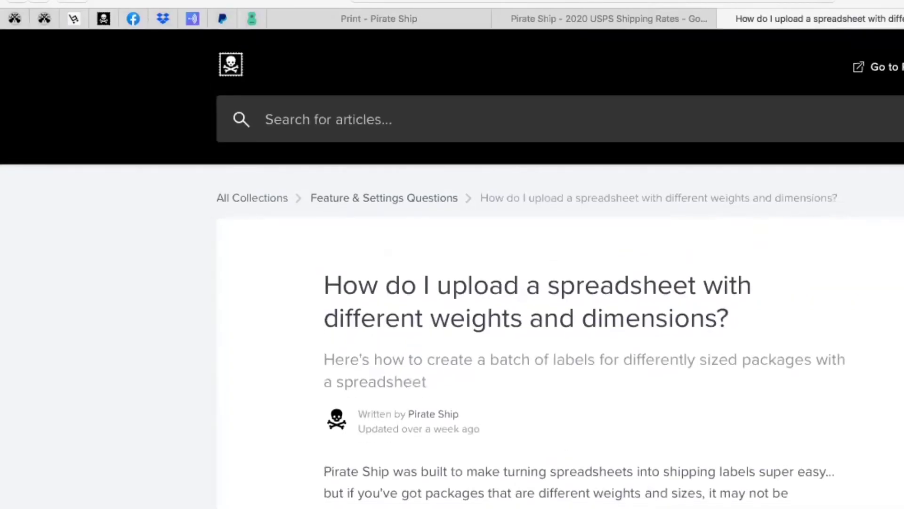
Go back to the Pirate Ship app, reload the Ship dashboard, and open Settings
{"action": "left_click", "coordinate": [423, 15]}
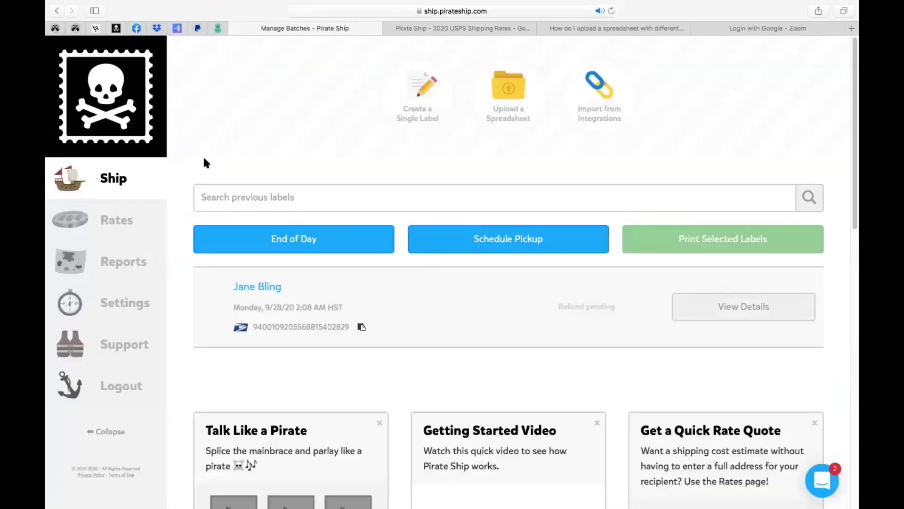
{"action": "mouse_move", "coordinate": [74, 252]}
{"action": "left_click", "coordinate": [87, 177]}
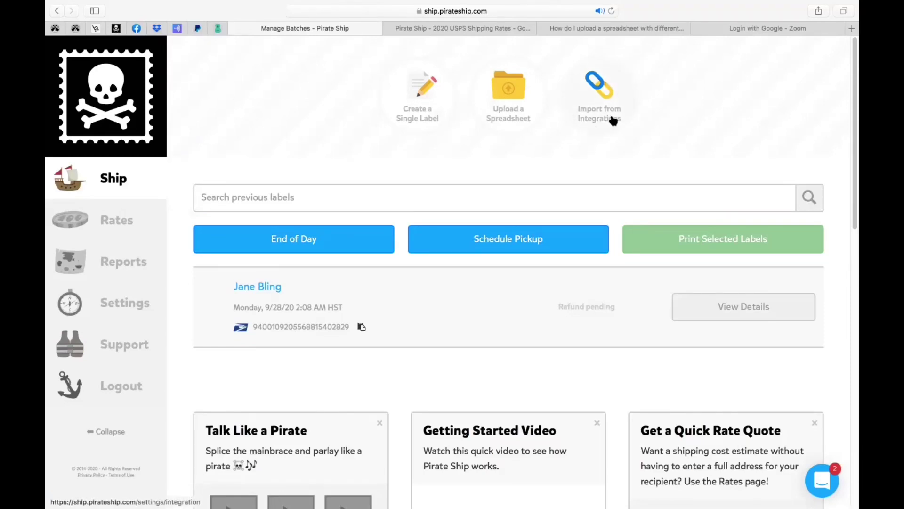
{"action": "left_click", "coordinate": [126, 304]}
{"action": "scroll", "coordinate": [349, 321], "scroll_direction": "down", "scroll_amount": 4}
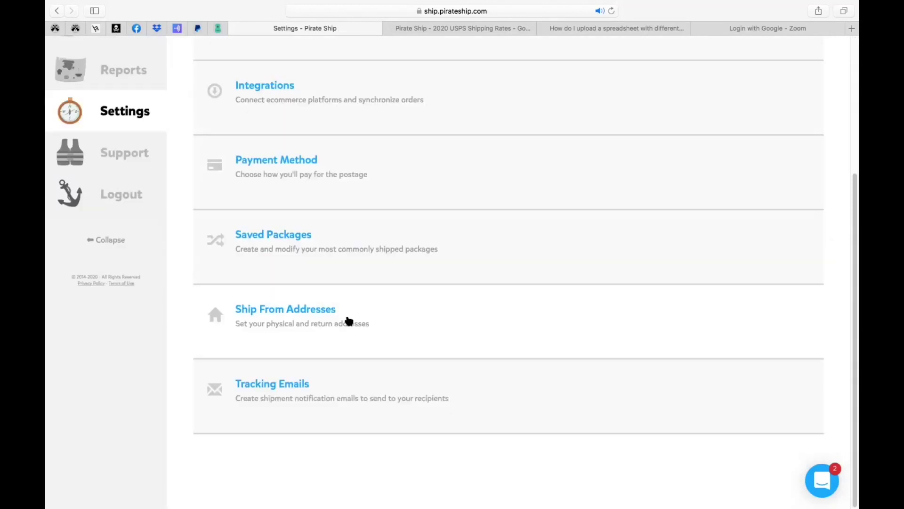
{"action": "scroll", "coordinate": [348, 321], "scroll_direction": "up", "scroll_amount": 3}
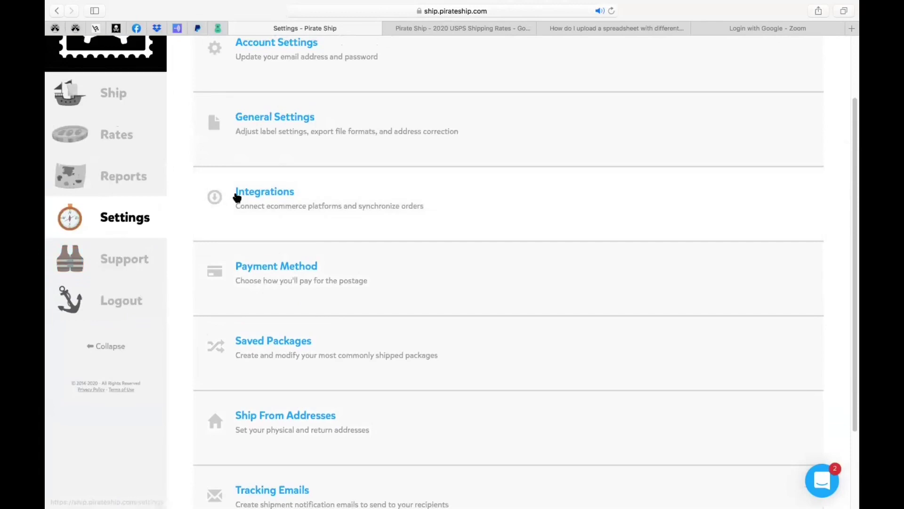
Browse the Integrations tiles, including Shopify, Etsy, eBay, BigCommerce and WooCommerce
{"action": "left_click", "coordinate": [257, 195]}
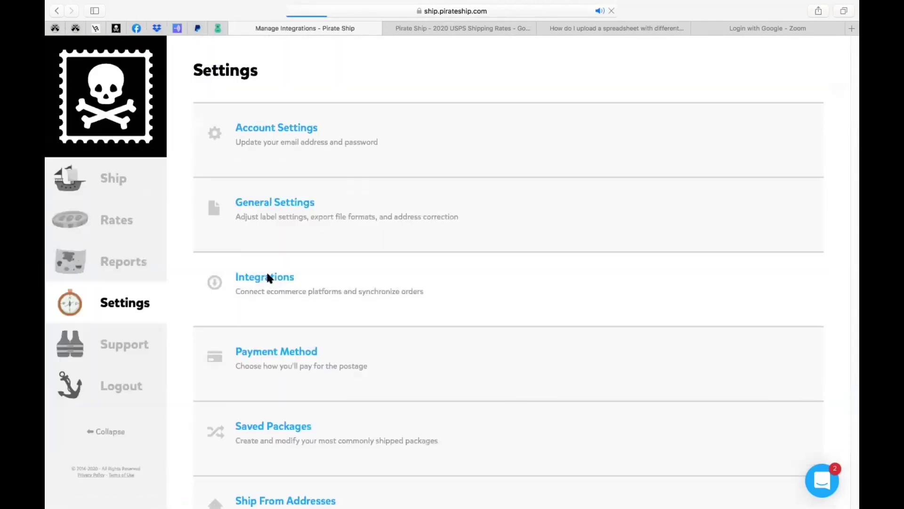
{"action": "scroll", "coordinate": [267, 273], "scroll_direction": "down", "scroll_amount": 1}
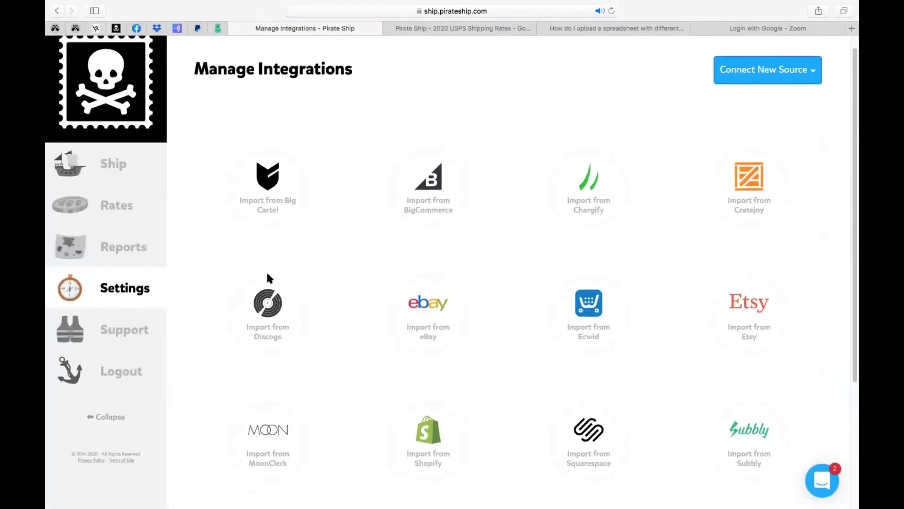
{"action": "scroll", "coordinate": [268, 278], "scroll_direction": "down", "scroll_amount": 1}
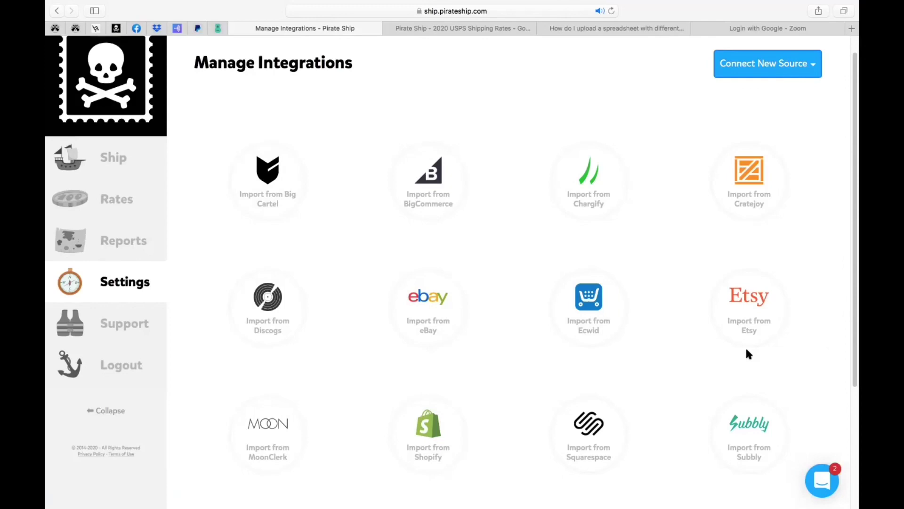
{"action": "scroll", "coordinate": [747, 352], "scroll_direction": "down", "scroll_amount": 5}
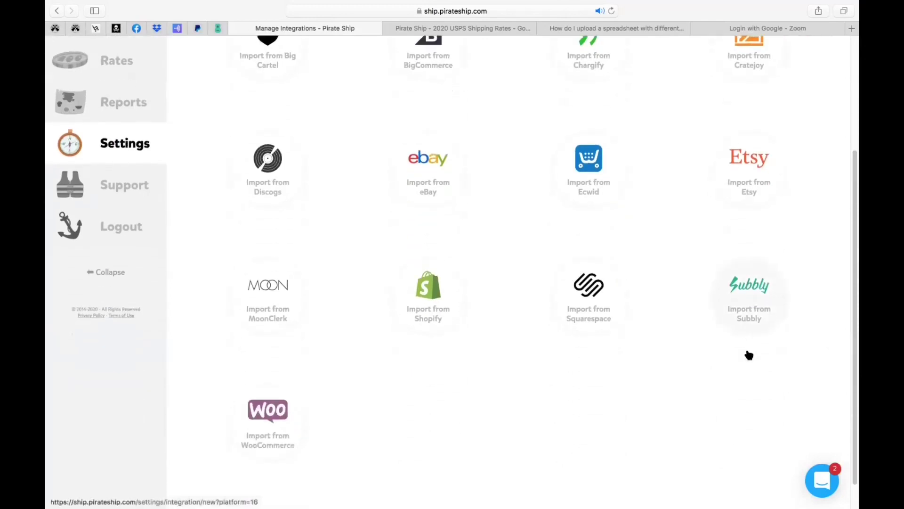
{"action": "scroll", "coordinate": [749, 354], "scroll_direction": "up", "scroll_amount": 6}
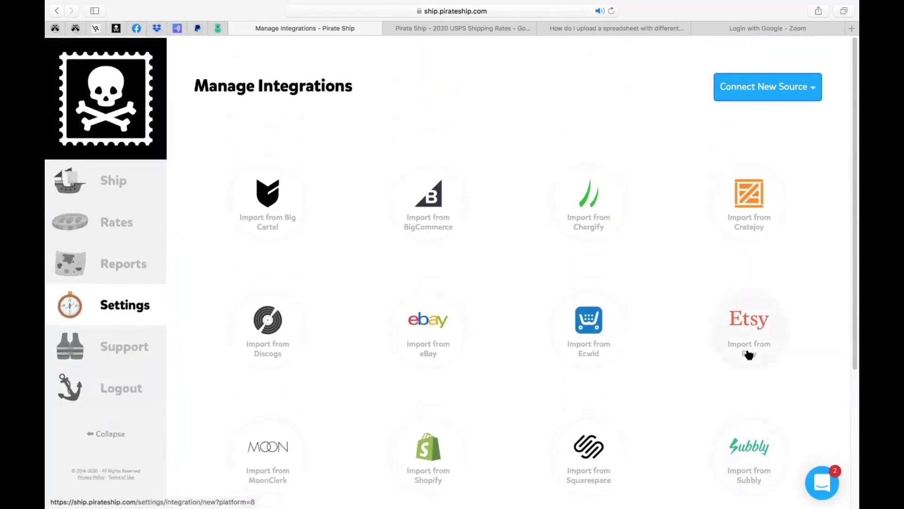